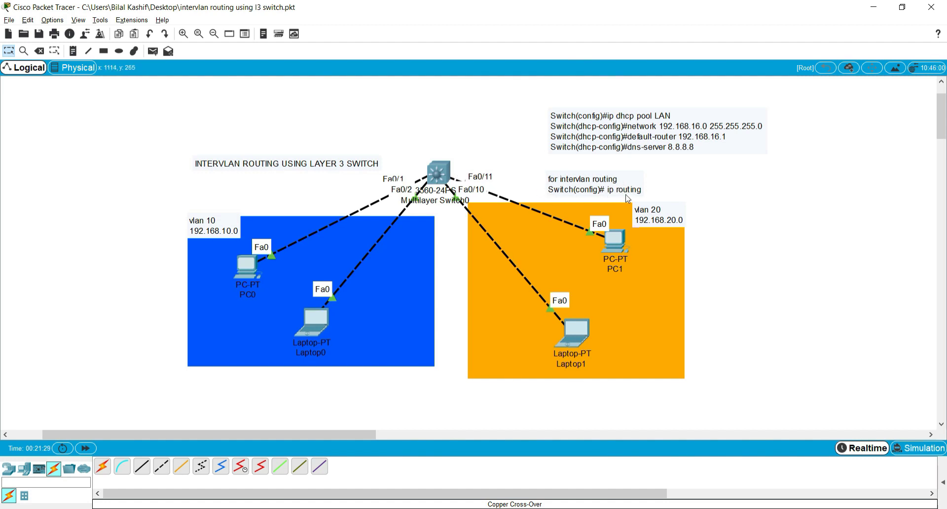
Step: Open the command line of Multilayer Switch0 and answer no to the initial configuration dialog
{"action": "left_click", "coordinate": [444, 177]}
{"action": "left_click_drag", "start_coordinate": [401, 109], "coordinate": [605, 115]}
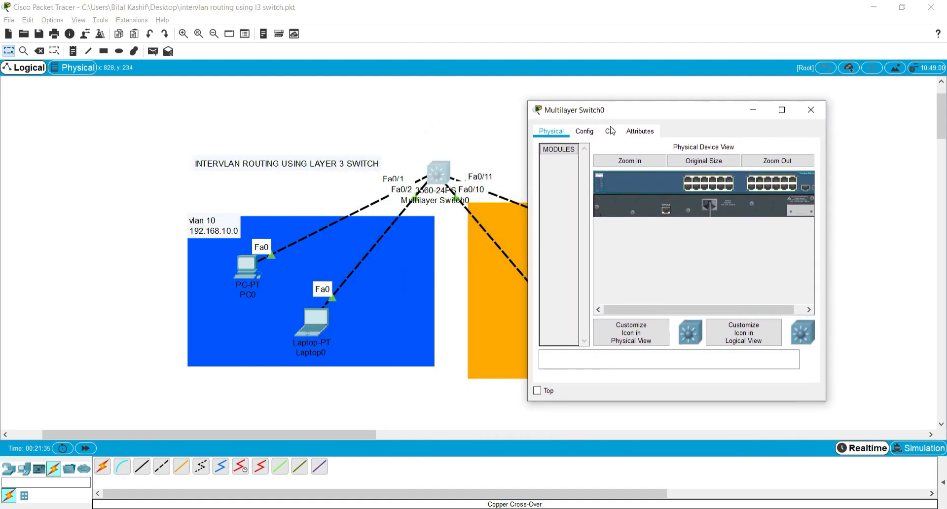
{"action": "left_click", "coordinate": [610, 131]}
{"action": "key", "text": "Return"}
{"action": "key", "text": "Return"}
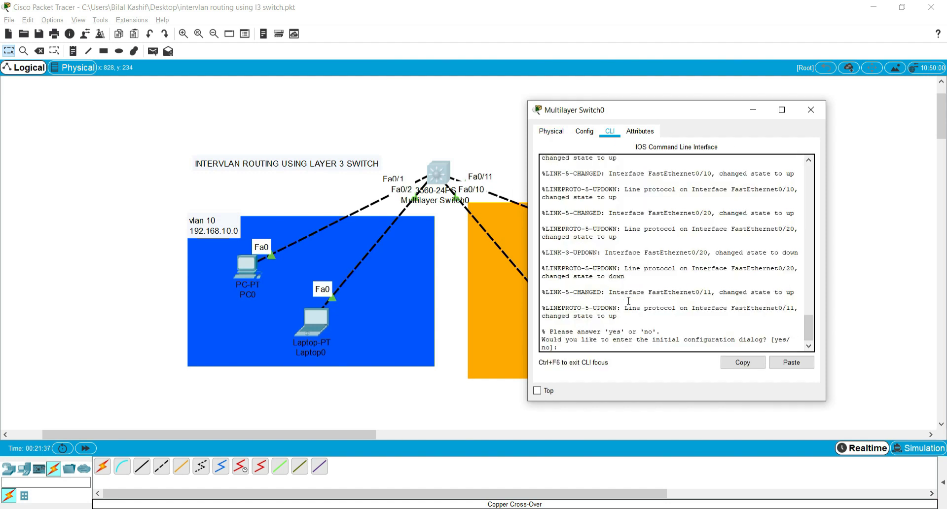
{"action": "type", "text": "no"}
{"action": "key", "text": "Return"}
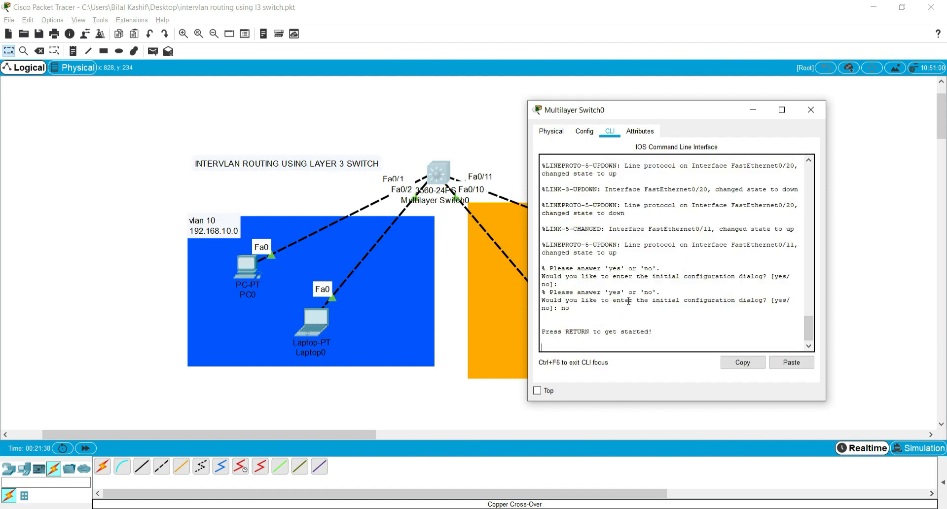
{"action": "left_click_drag", "start_coordinate": [827, 275], "coordinate": [883, 269]}
{"action": "key", "text": "Return"}
Step: Enter global configuration mode on the switch and create VLAN 10 with the name Accounts
{"action": "type", "text": "en"}
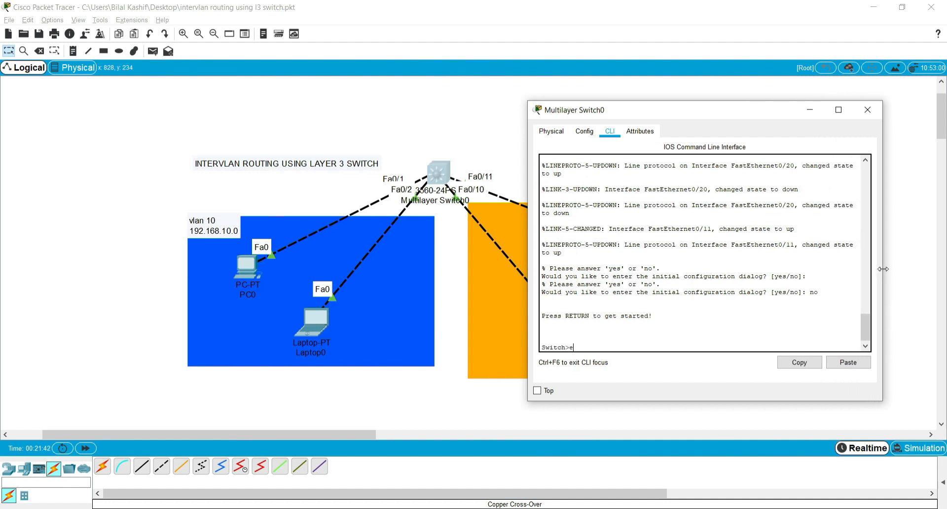
{"action": "key", "text": "Return"}
{"action": "type", "text": "config t"}
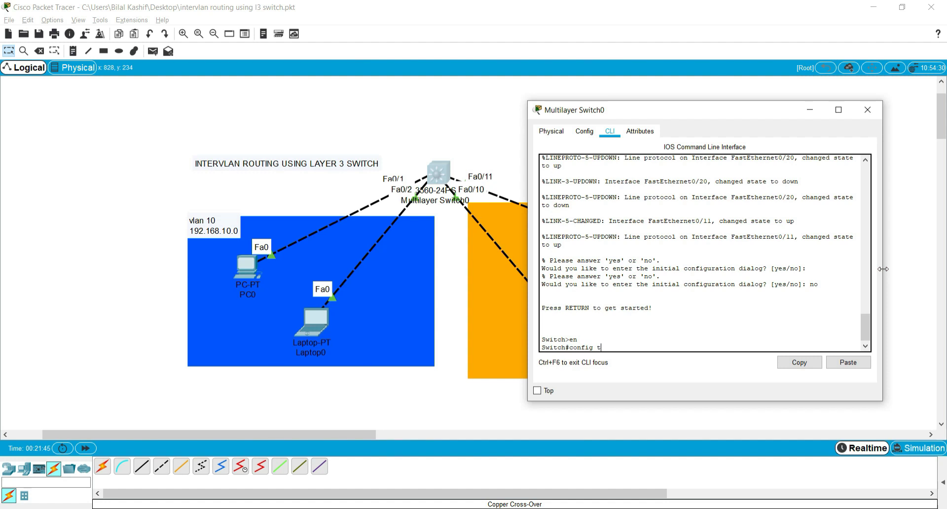
{"action": "key", "text": "Return"}
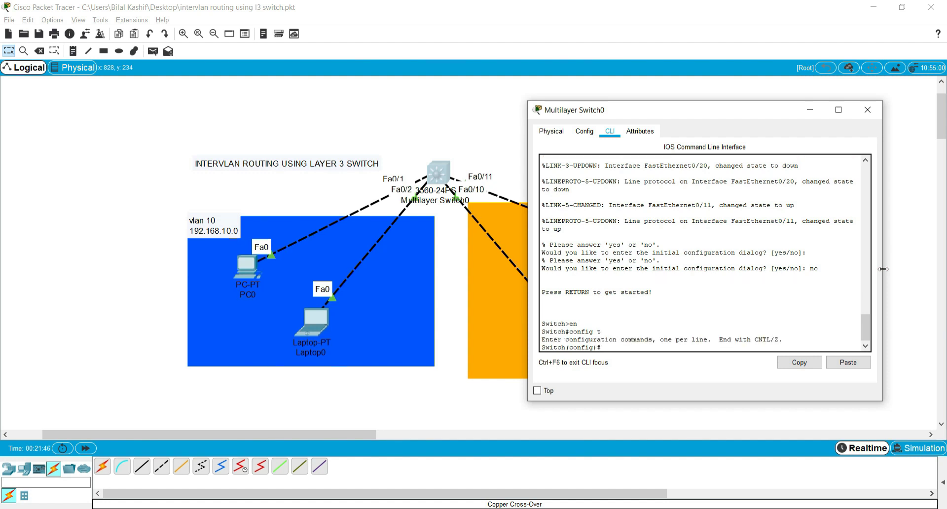
{"action": "type", "text": "vlan 10"}
{"action": "key", "text": "Return"}
{"action": "type", "text": "name"}
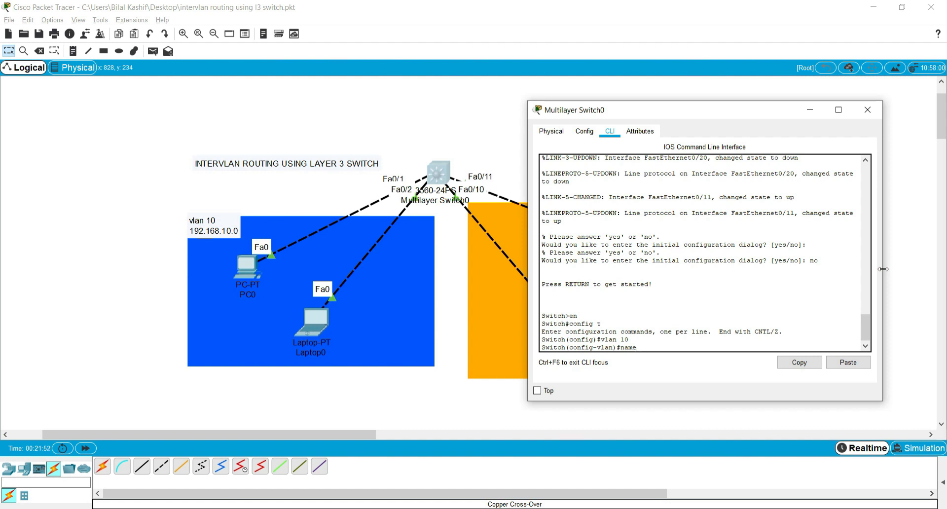
{"action": "type", "text": " Accounts"}
{"action": "key", "text": "Return"}
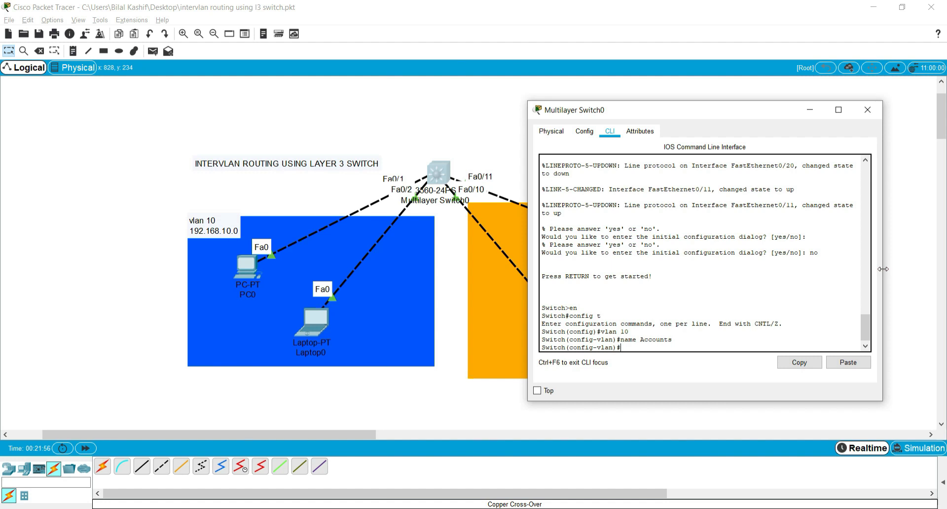
{"action": "type", "text": "exit"}
{"action": "key", "text": "Return"}
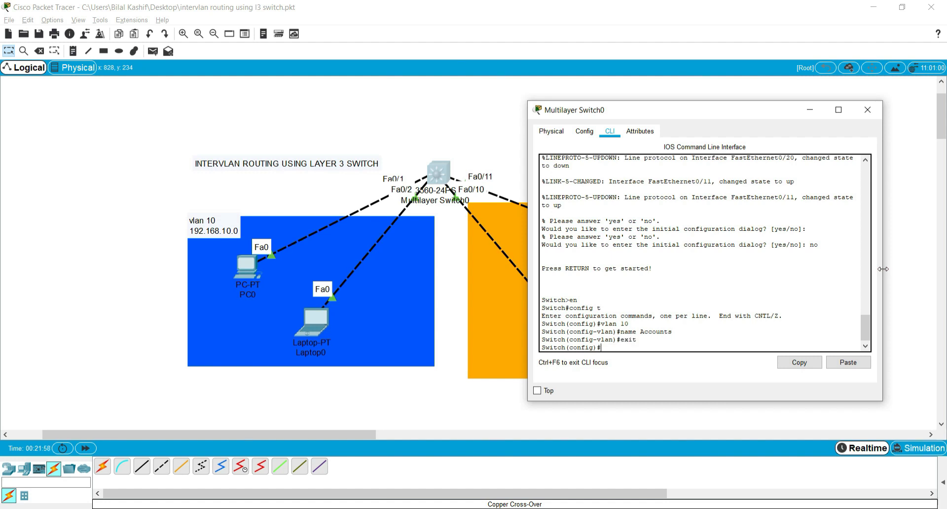
Step: Create VLAN 20 with the name Manager and return to global configuration mode
{"action": "type", "text": "vlan 20"}
{"action": "key", "text": "Return"}
{"action": "type", "text": "nam"}
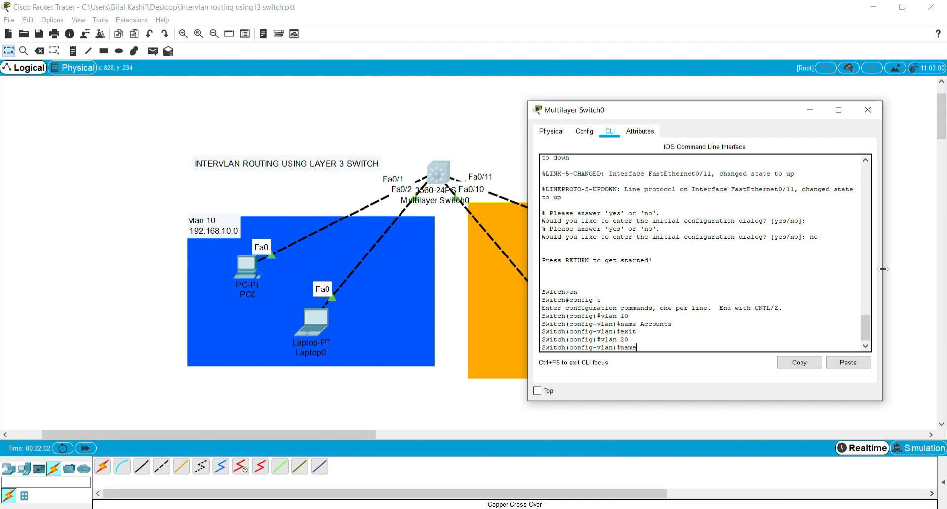
{"action": "type", "text": "e Manager"}
{"action": "key", "text": "Return"}
{"action": "type", "text": "exit"}
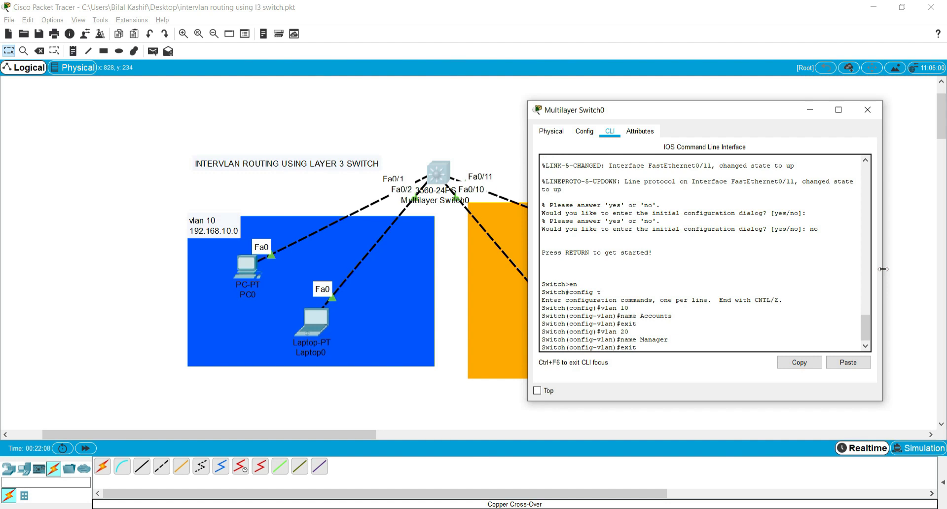
{"action": "key", "text": "Return"}
{"action": "key", "text": "Return"}
{"action": "key", "text": "Return"}
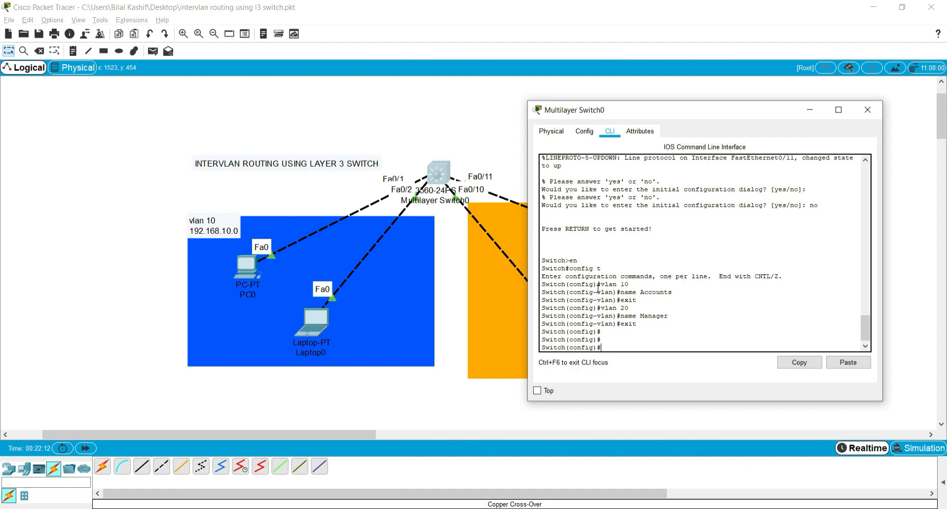
Step: Leave configuration mode and display the switch's brief VLAN table
{"action": "type", "text": "exit"}
{"action": "key", "text": "Return"}
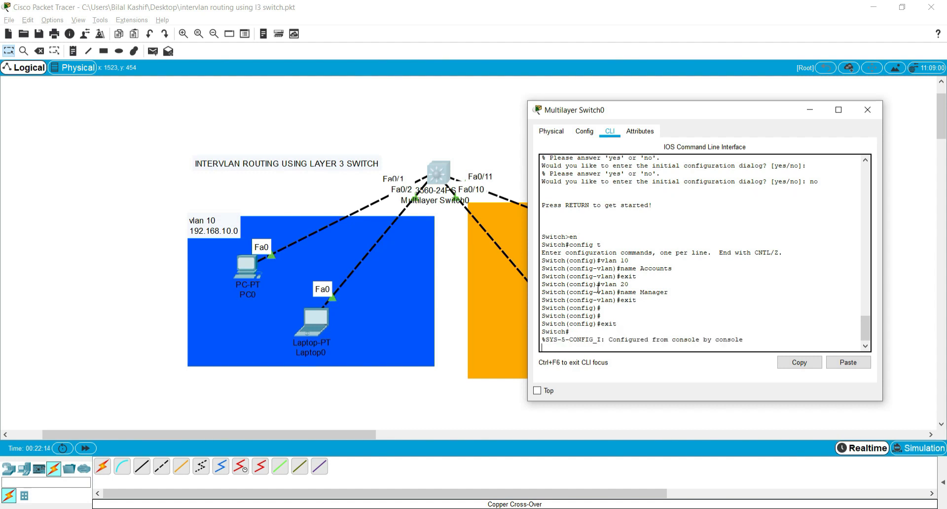
{"action": "type", "text": "sh"}
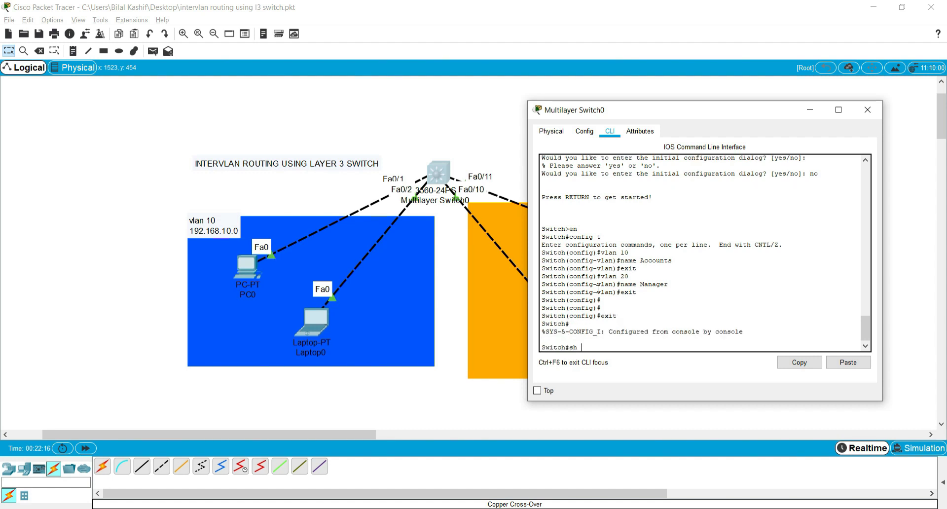
{"action": "type", "text": " vlan br"}
{"action": "key", "text": "Return"}
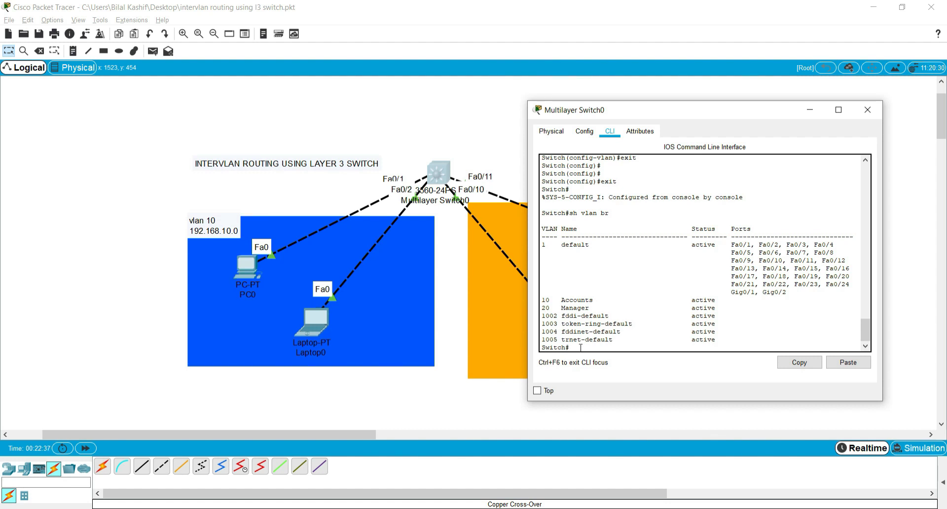
Step: In global configuration mode, set interface fa0/1 to access mode and assign it to VLAN 10
{"action": "type", "text": "config t"}
{"action": "key", "text": "Return"}
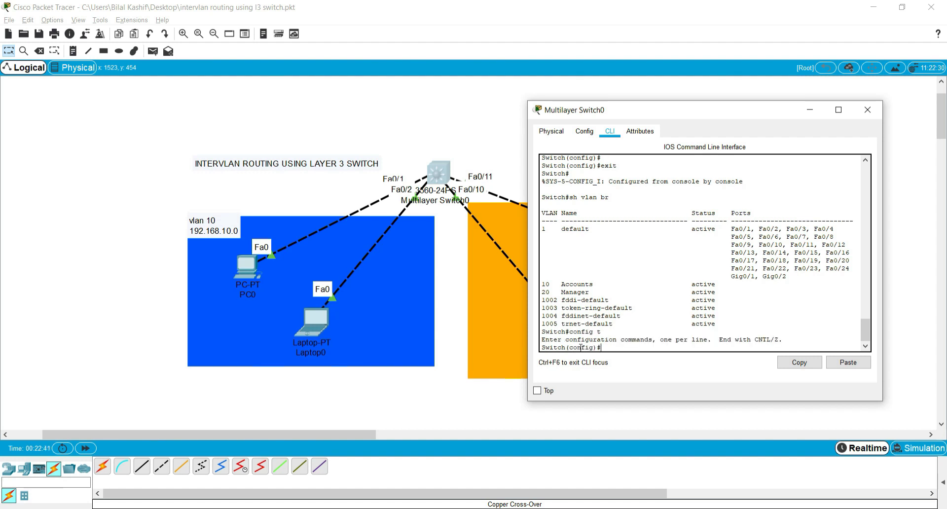
{"action": "type", "text": "int fa0/1"}
{"action": "key", "text": "Return"}
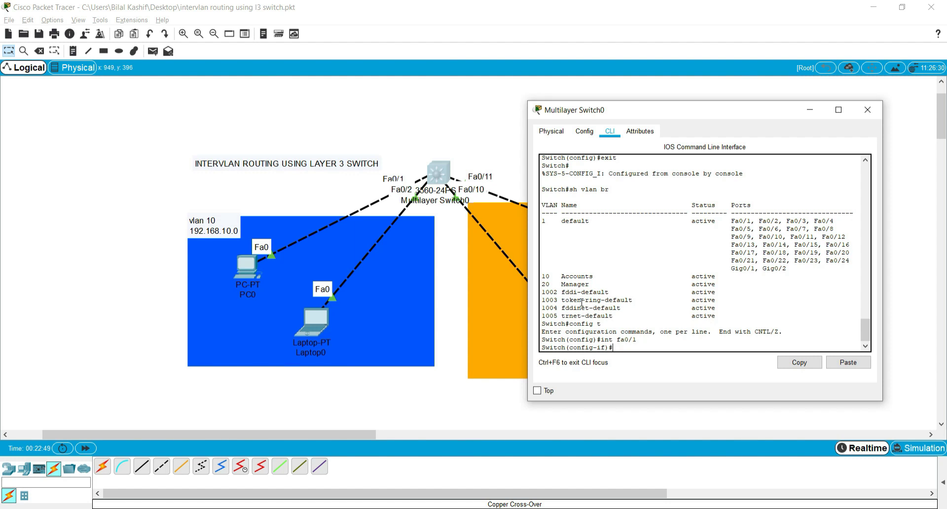
{"action": "type", "text": "swit"}
{"action": "key", "text": "Tab"}
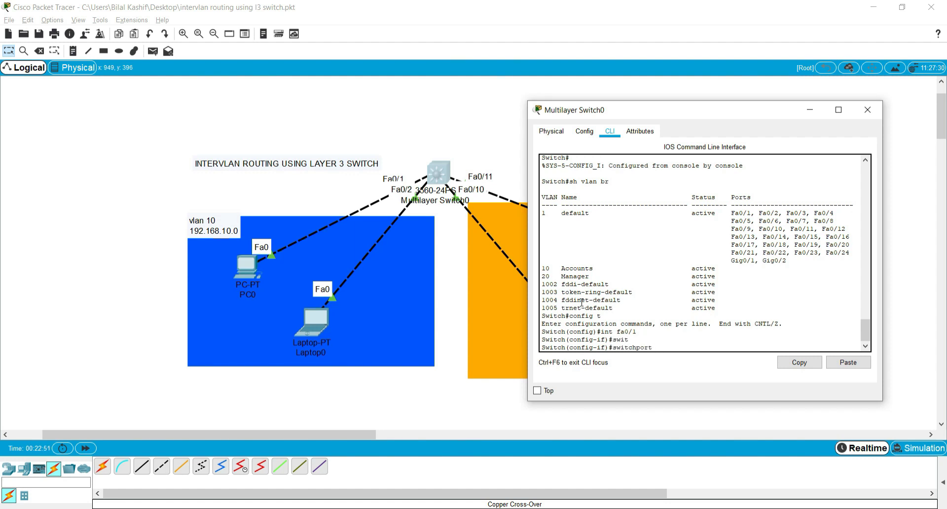
{"action": "type", "text": "mode access"}
{"action": "key", "text": "Return"}
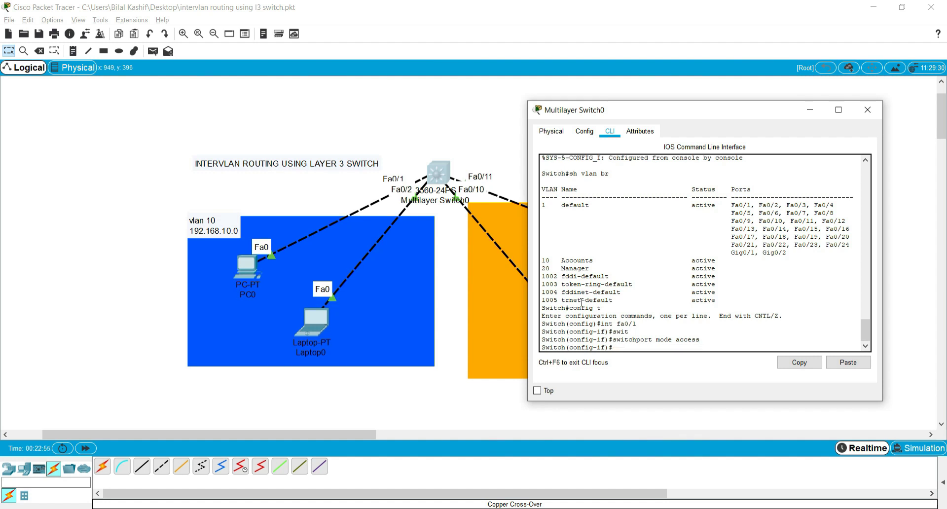
{"action": "type", "text": "swit"}
{"action": "key", "text": "Tab"}
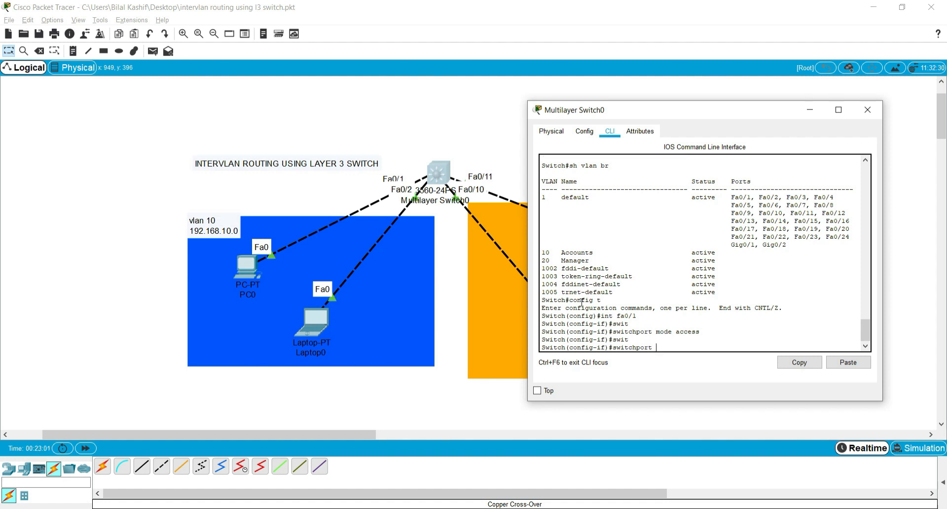
{"action": "type", "text": "access vlan 10"}
{"action": "key", "text": "Return"}
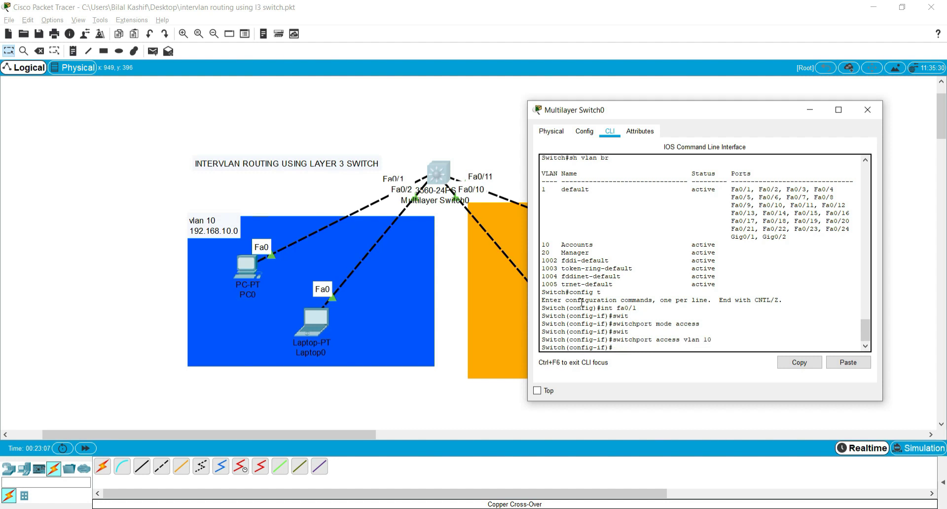
Step: Set interface fa0/2 to access mode in VLAN 10 and exit interface configuration
{"action": "key", "text": "Up"}
{"action": "key", "text": "Up"}
{"action": "key", "text": "Up"}
{"action": "key", "text": "BackSpace"}
{"action": "type", "text": "2"}
{"action": "key", "text": "Return"}
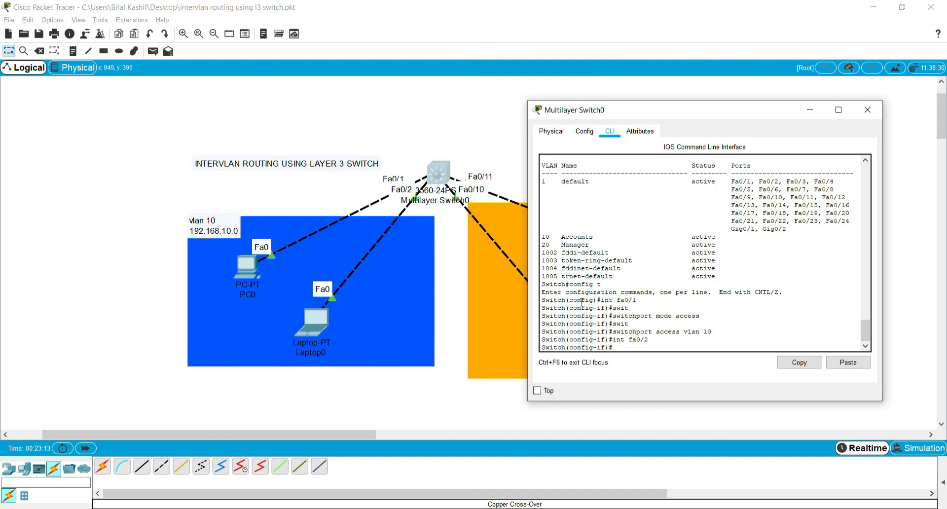
{"action": "key", "text": "Up"}
{"action": "key", "text": "Up"}
{"action": "key", "text": "Up"}
{"action": "key", "text": "Return"}
{"action": "key", "text": "Up"}
{"action": "key", "text": "Up"}
{"action": "key", "text": "Up"}
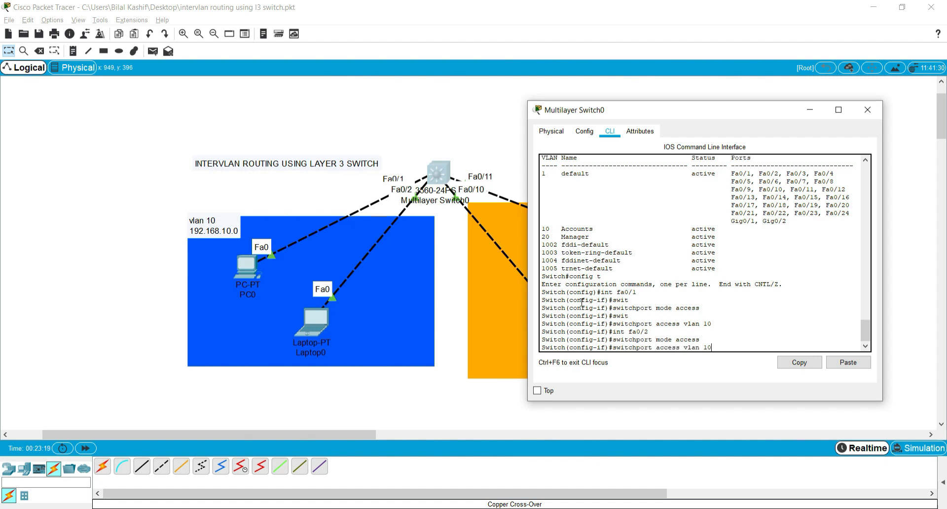
{"action": "key", "text": "Return"}
{"action": "key", "text": "Return"}
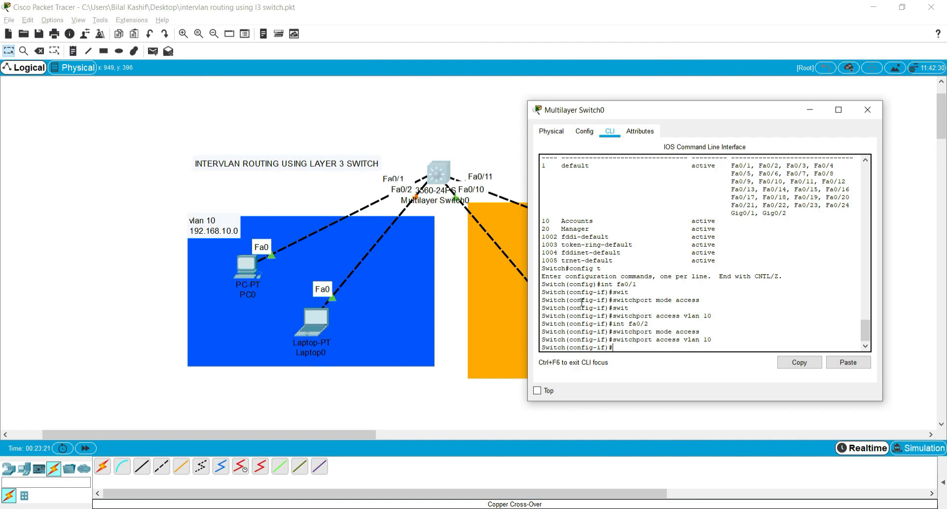
{"action": "type", "text": "exit"}
{"action": "key", "text": "Return"}
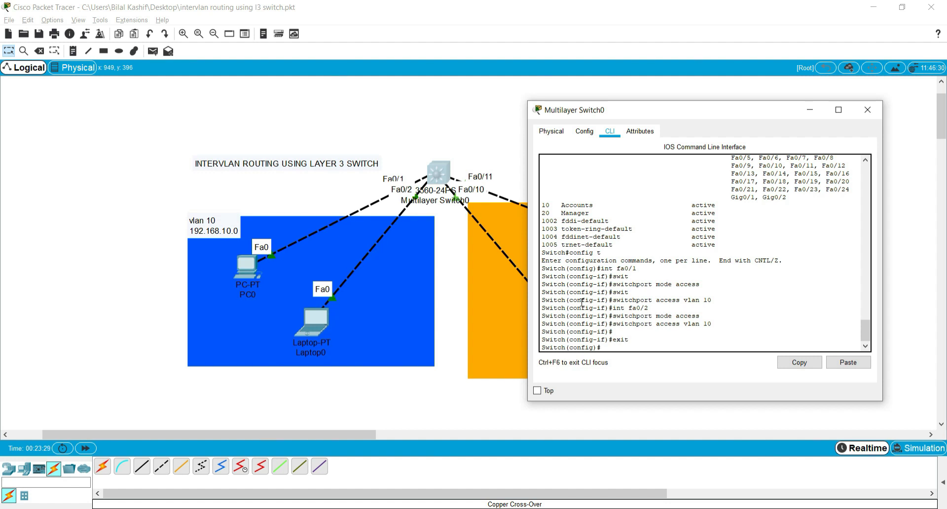
Step: Set interface fa0/10 to access mode and assign it to VLAN 20
{"action": "type", "text": "i"}
{"action": "type", "text": "nt fa0/2"}
{"action": "key", "text": "BackSpace"}
{"action": "type", "text": "10"}
{"action": "key", "text": "Return"}
{"action": "key", "text": "Up"}
{"action": "key", "text": "Up"}
{"action": "key", "text": "Up"}
{"action": "key", "text": "Up"}
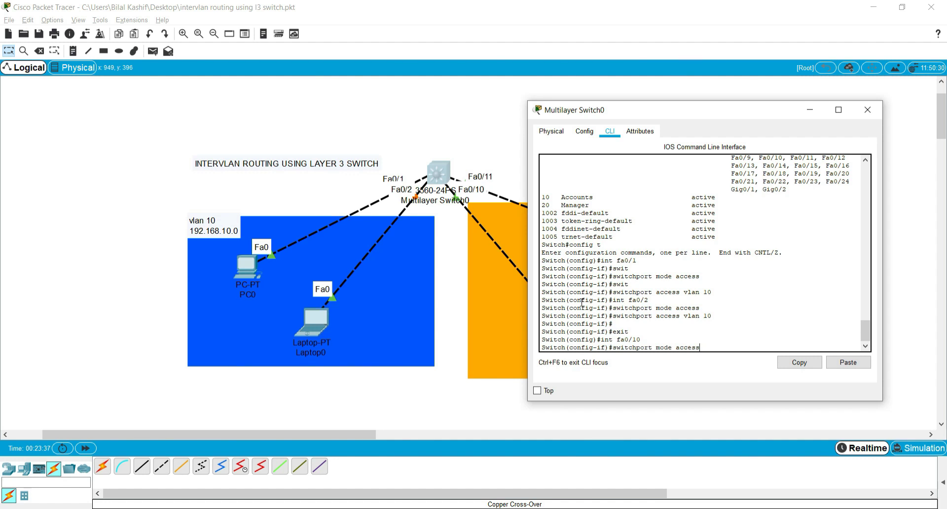
{"action": "key", "text": "Return"}
{"action": "key", "text": "Up"}
{"action": "key", "text": "Up"}
{"action": "key", "text": "Up"}
{"action": "key", "text": "Up"}
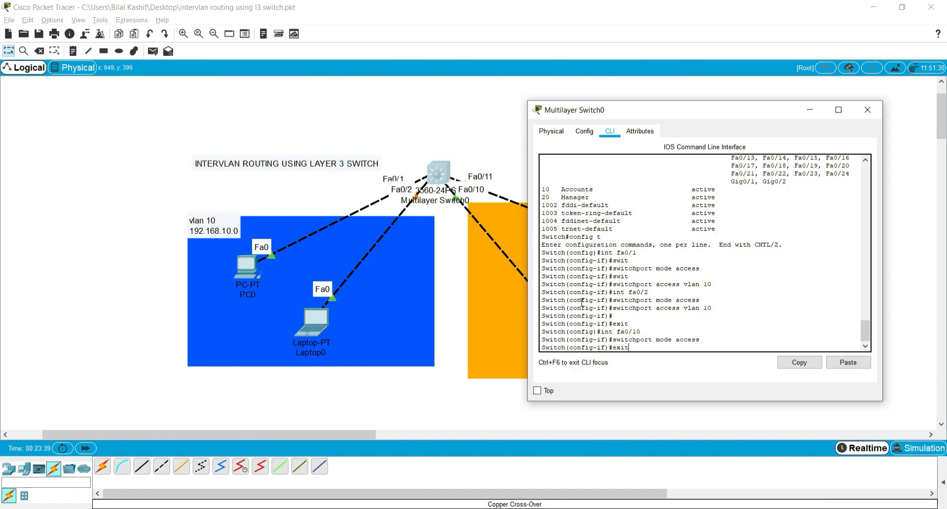
{"action": "key", "text": "BackSpace"}
{"action": "key", "text": "BackSpace"}
{"action": "type", "text": "20"}
{"action": "key", "text": "Return"}
Step: Set interface fa0/11 to access mode and assign it to VLAN 20
{"action": "key", "text": "Up"}
{"action": "key", "text": "Up"}
{"action": "key", "text": "Up"}
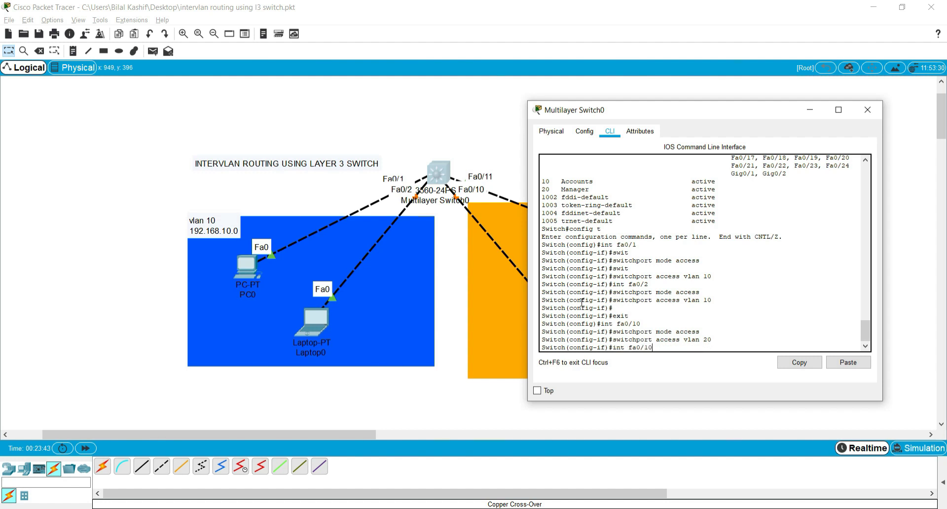
{"action": "key", "text": "BackSpace"}
{"action": "type", "text": "1"}
{"action": "key", "text": "Return"}
{"action": "key", "text": "Up"}
{"action": "key", "text": "Up"}
{"action": "key", "text": "Up"}
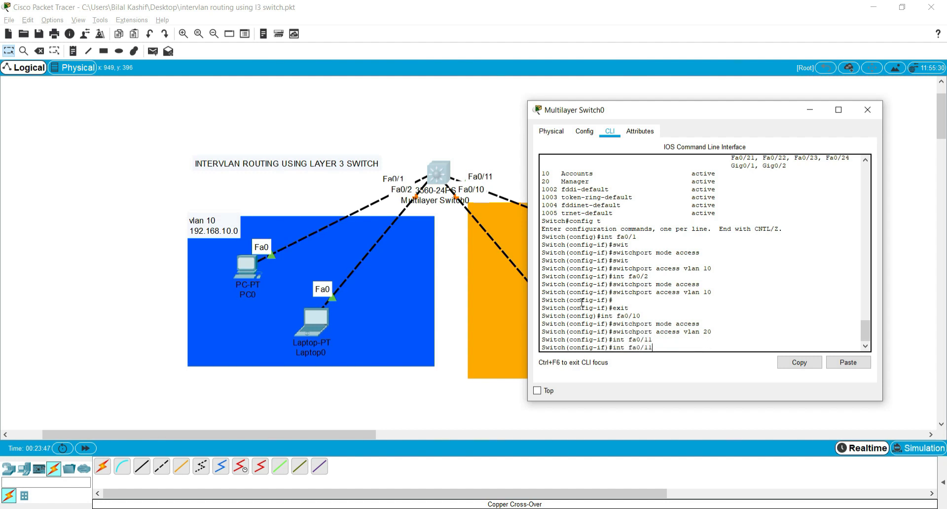
{"action": "key", "text": "Return"}
{"action": "key", "text": "Up"}
{"action": "key", "text": "Up"}
{"action": "key", "text": "Up"}
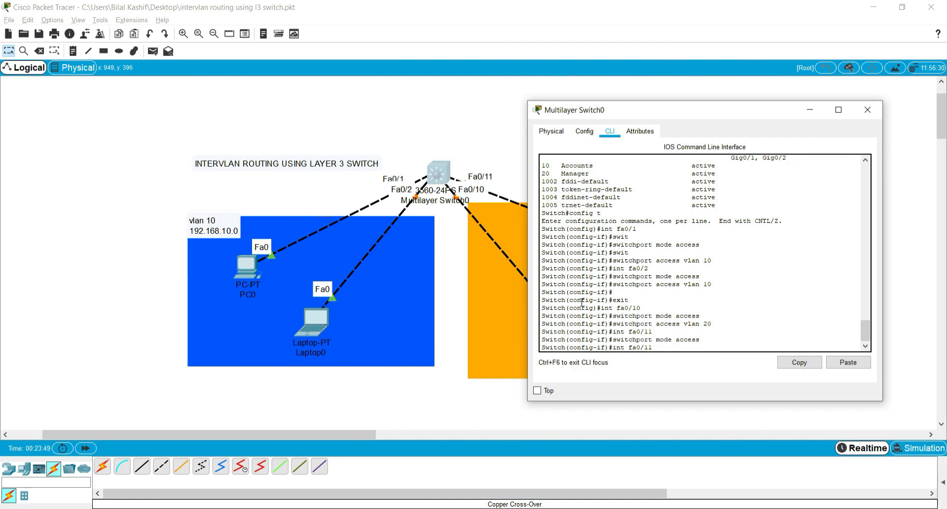
{"action": "key", "text": "Return"}
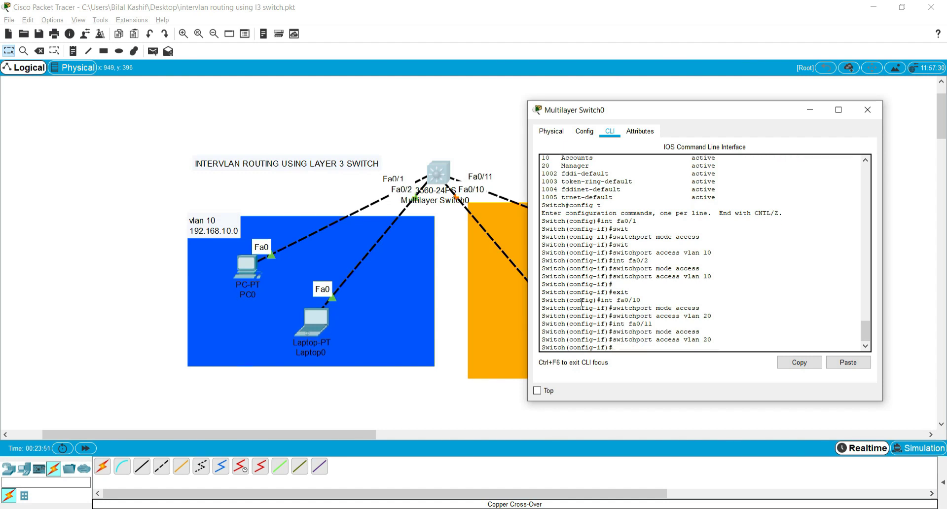
Step: Return to privileged mode, display the brief VLAN table and check the ports assigned to VLANs 10 and 20
{"action": "key", "text": "ctrl+z"}
{"action": "key", "text": "Return"}
{"action": "key", "text": "Return"}
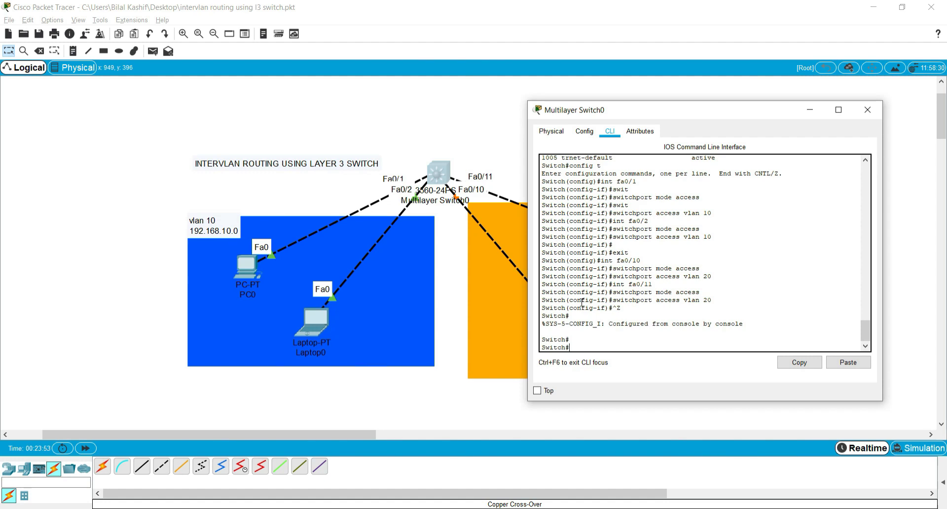
{"action": "type", "text": "sh vlan br"}
{"action": "key", "text": "Return"}
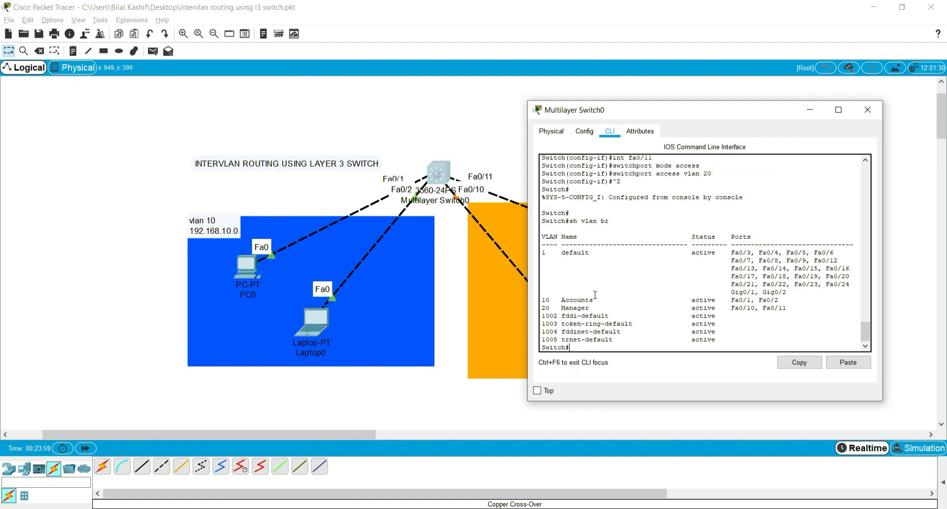
{"action": "left_click_drag", "start_coordinate": [542, 300], "coordinate": [782, 300]}
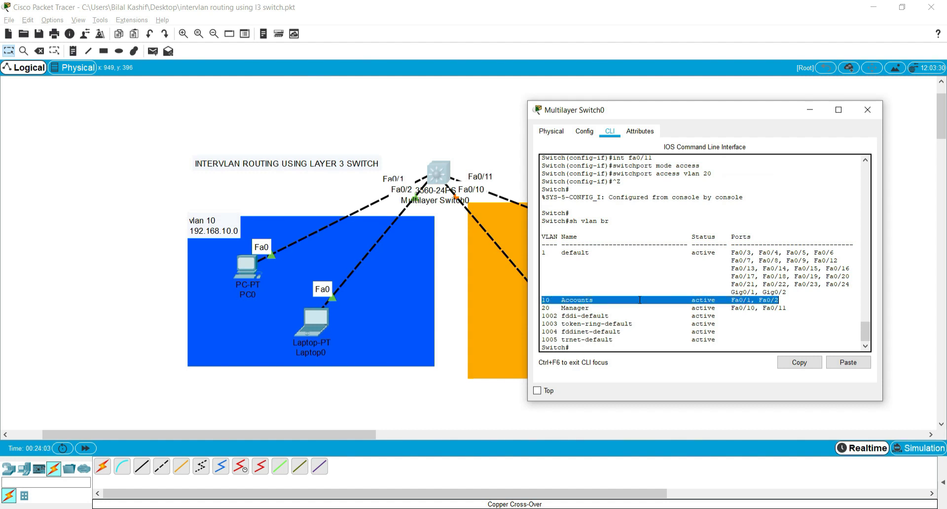
{"action": "left_click_drag", "start_coordinate": [542, 308], "coordinate": [787, 309]}
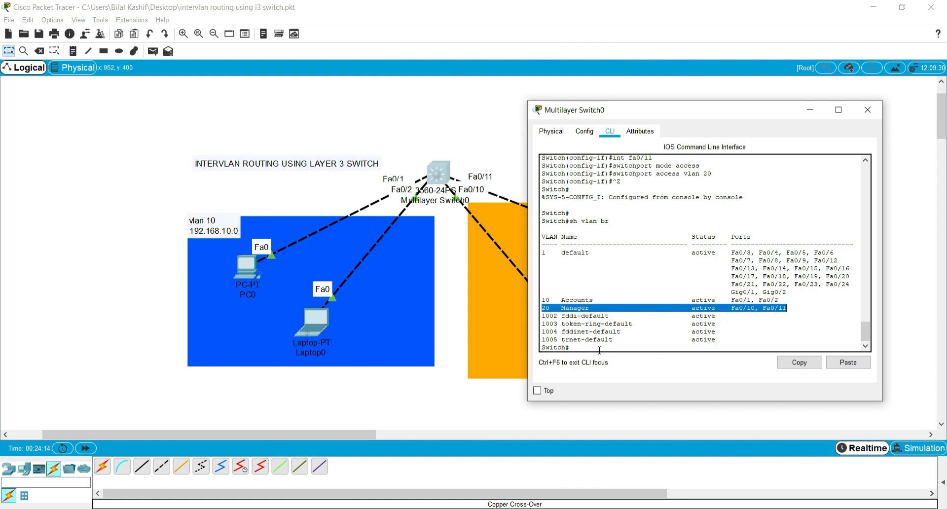
Step: Enter global configuration mode and assign IP address 192.168.10.1 with mask 255.255.255.0 to interface VLAN 10
{"action": "left_click", "coordinate": [597, 346]}
{"action": "left_click_drag", "start_coordinate": [614, 115], "coordinate": [266, 105]}
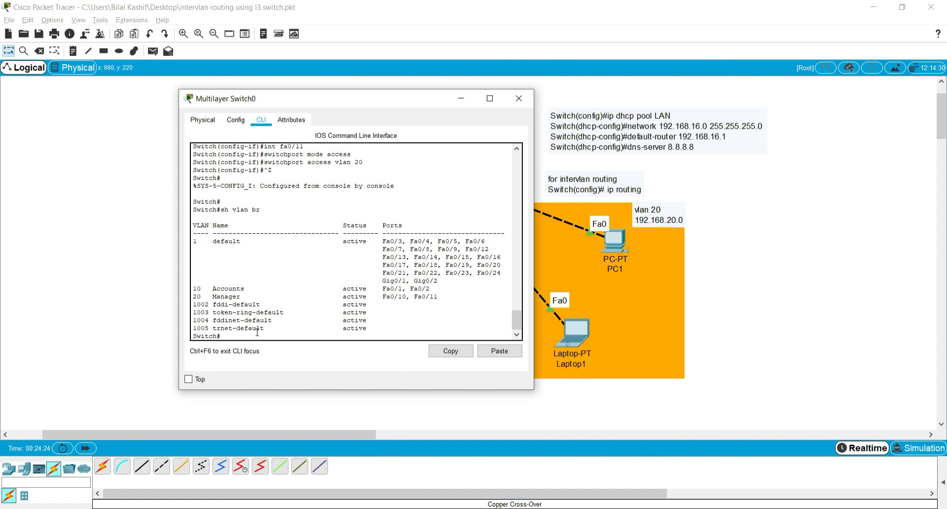
{"action": "key", "text": "Return"}
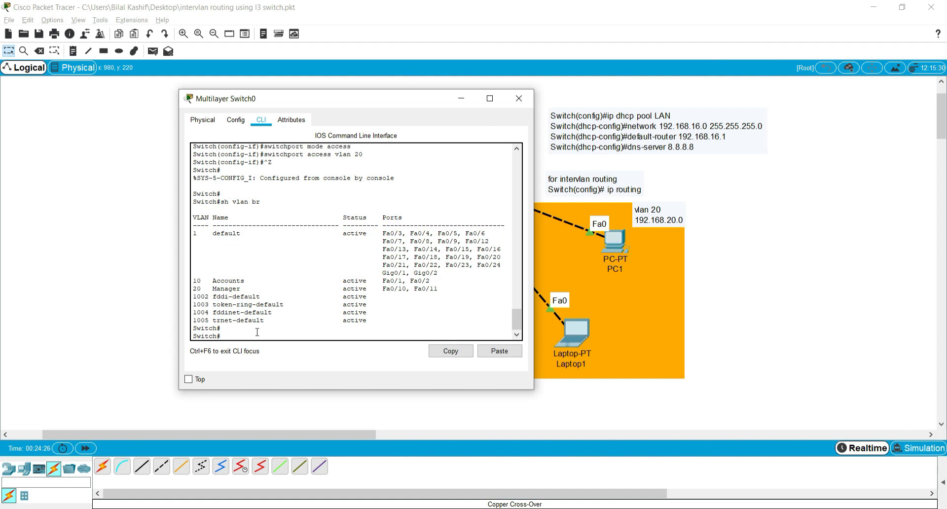
{"action": "type", "text": "config t"}
{"action": "key", "text": "Return"}
{"action": "type", "text": "int"}
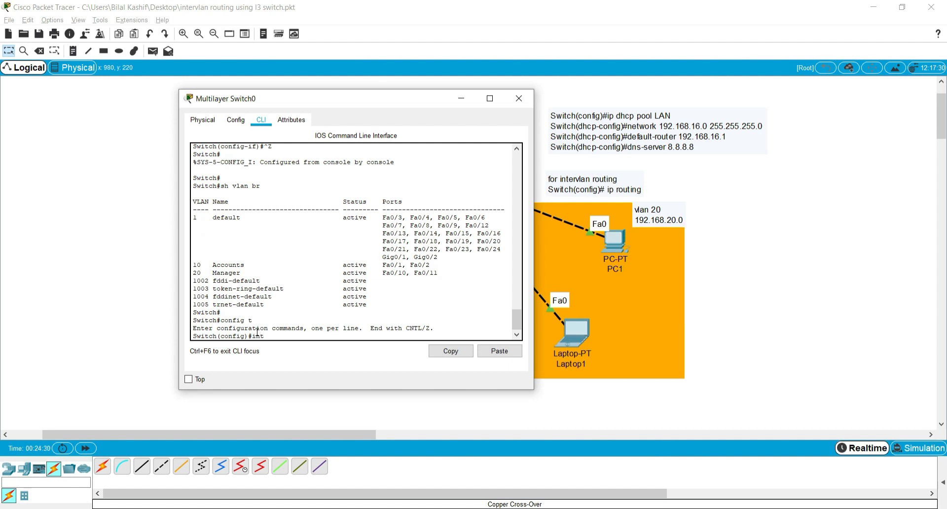
{"action": "type", "text": " vlan 10"}
{"action": "key", "text": "Return"}
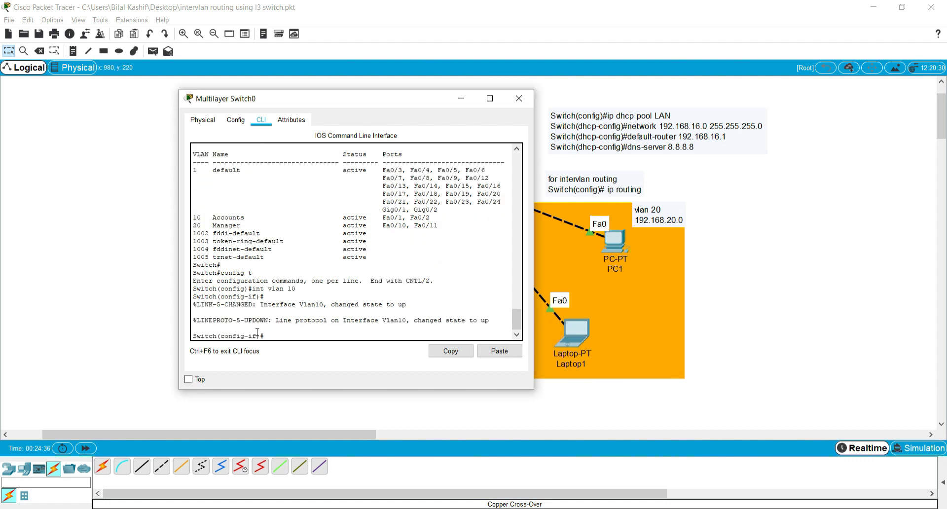
{"action": "type", "text": "ip add"}
{"action": "key", "text": "Tab"}
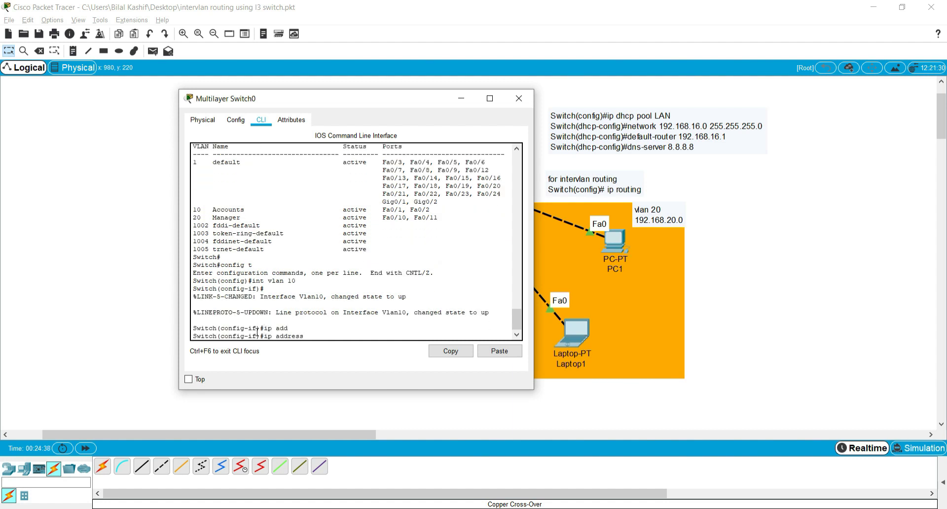
{"action": "type", "text": "192.168.10.1 255.255.255.0"}
{"action": "key", "text": "Return"}
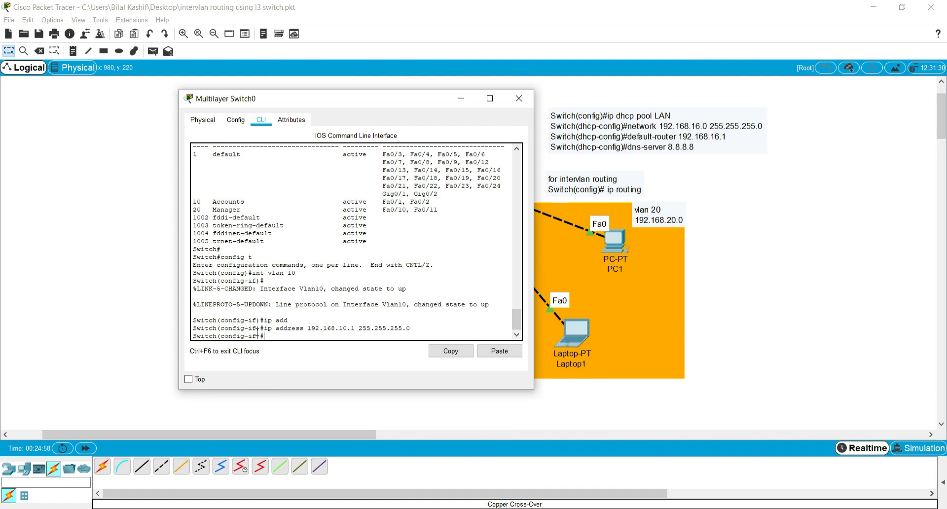
Step: Enable the VLAN 10 interface with no shut and exit to global configuration mode
{"action": "type", "text": "no shut"}
{"action": "key", "text": "Return"}
{"action": "key", "text": "Return"}
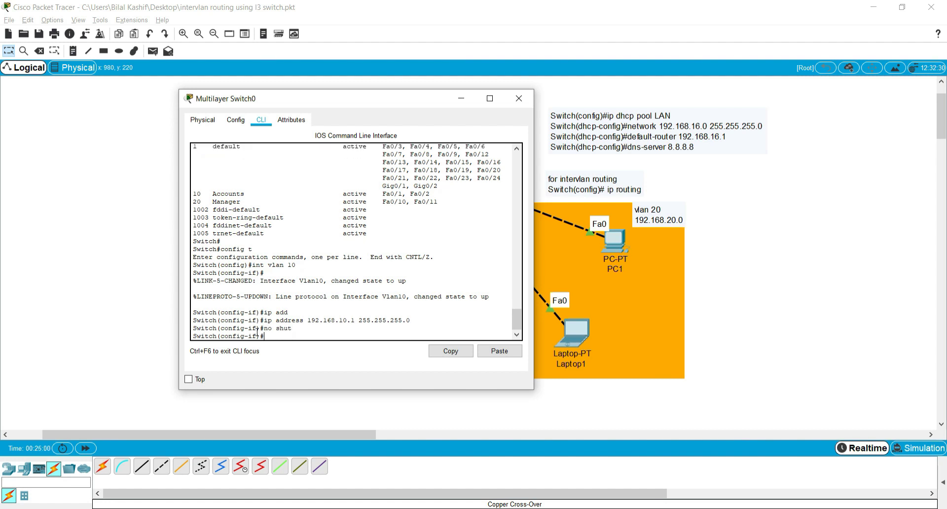
{"action": "type", "text": "exit"}
{"action": "key", "text": "Return"}
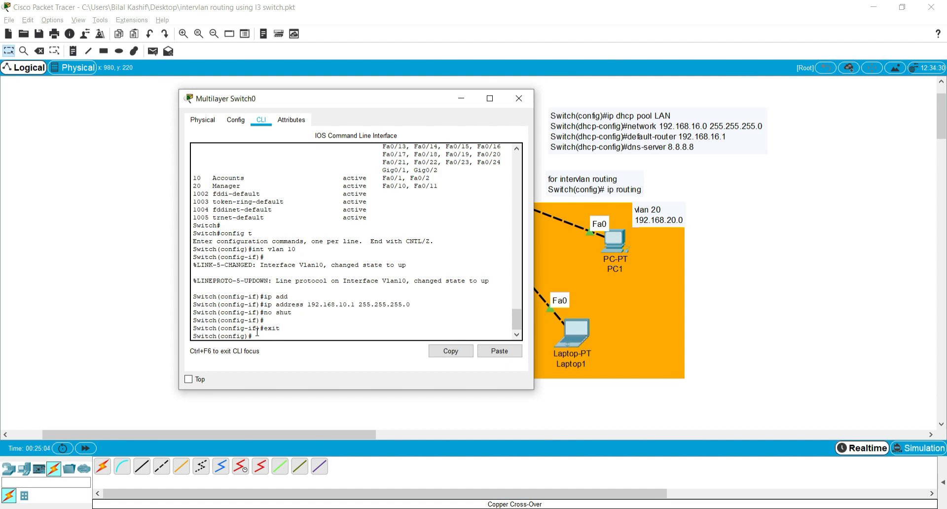
Step: Create a DHCP pool named Vlan10 with network 192.168.10.0 and mask 255.255.255.0
{"action": "type", "text": "ip dhcp pool ?"}
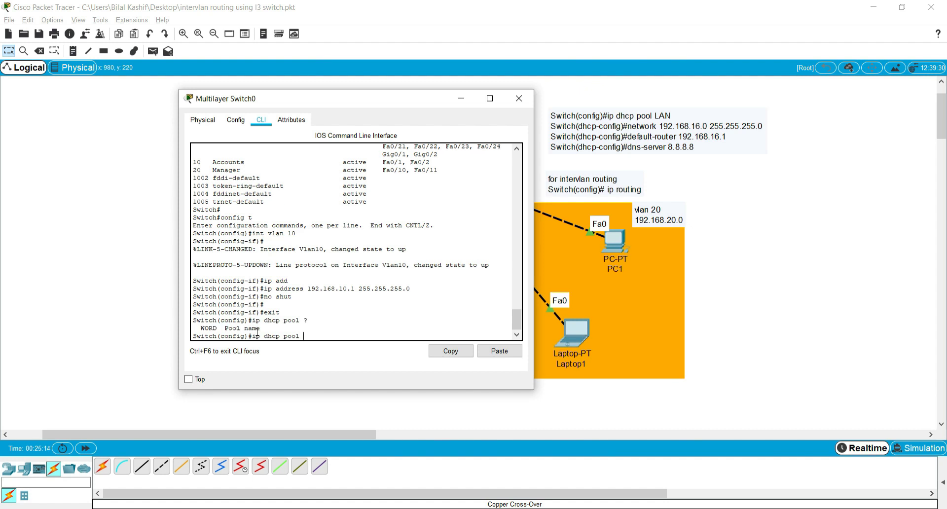
{"action": "type", "text": "Vlan10"}
{"action": "key", "text": "Return"}
{"action": "type", "text": "netw"}
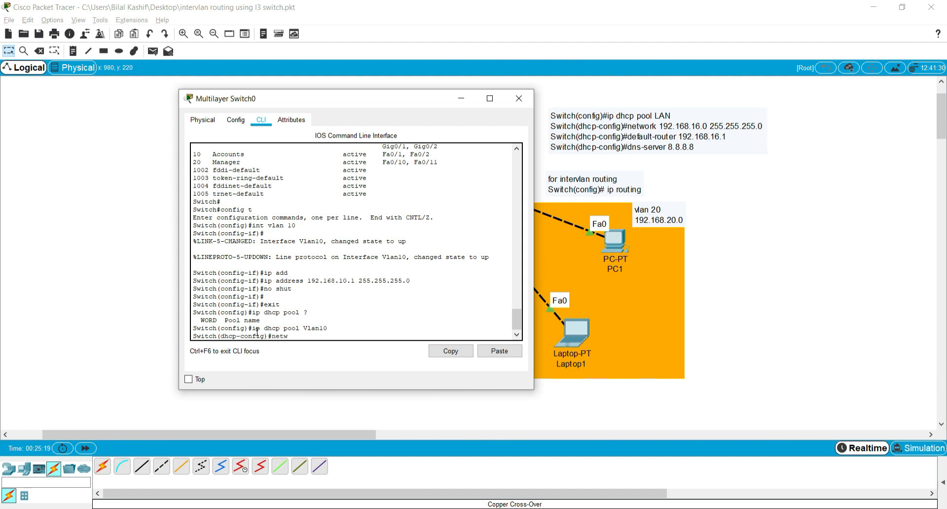
{"action": "key", "text": "Tab"}
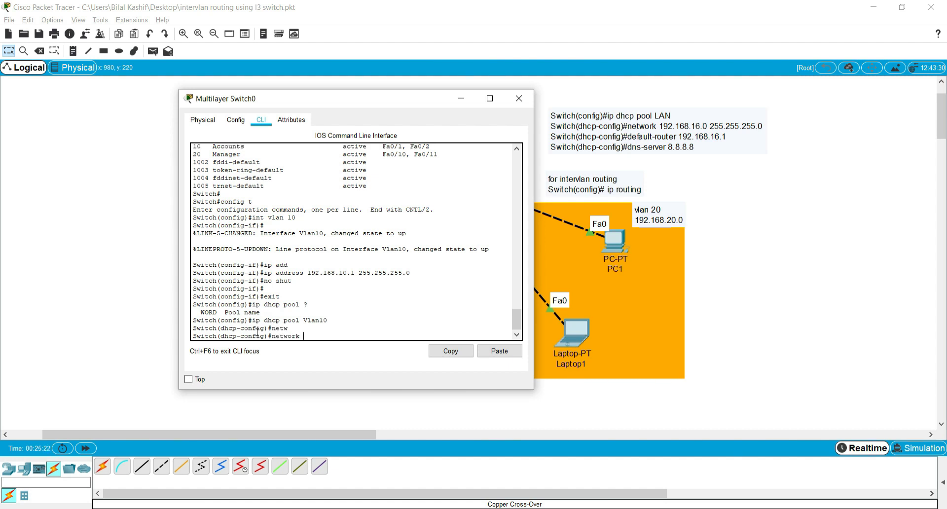
{"action": "type", "text": "192.168.10.0 255.255.255.0"}
{"action": "key", "text": "Return"}
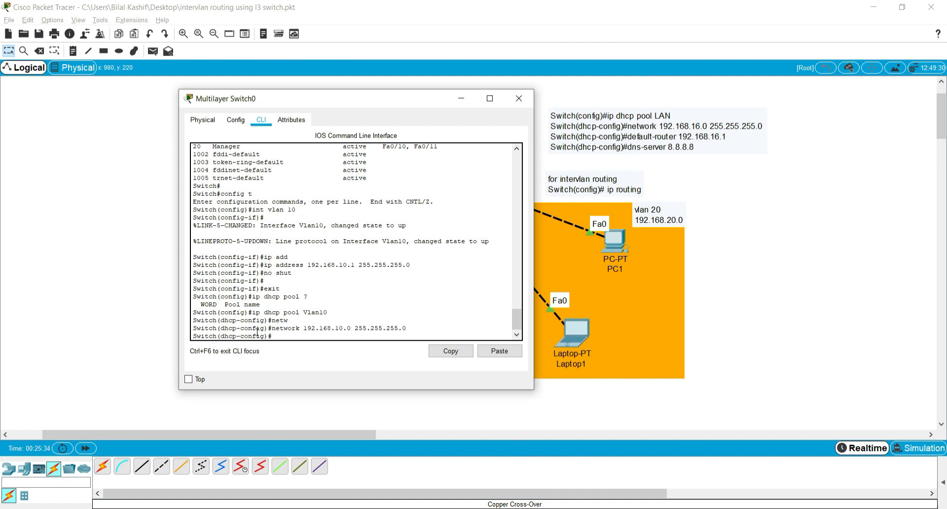
Step: Set the default router of the Vlan10 DHCP pool to 192.168.10.1
{"action": "type", "text": "defa"}
{"action": "key", "text": "Tab"}
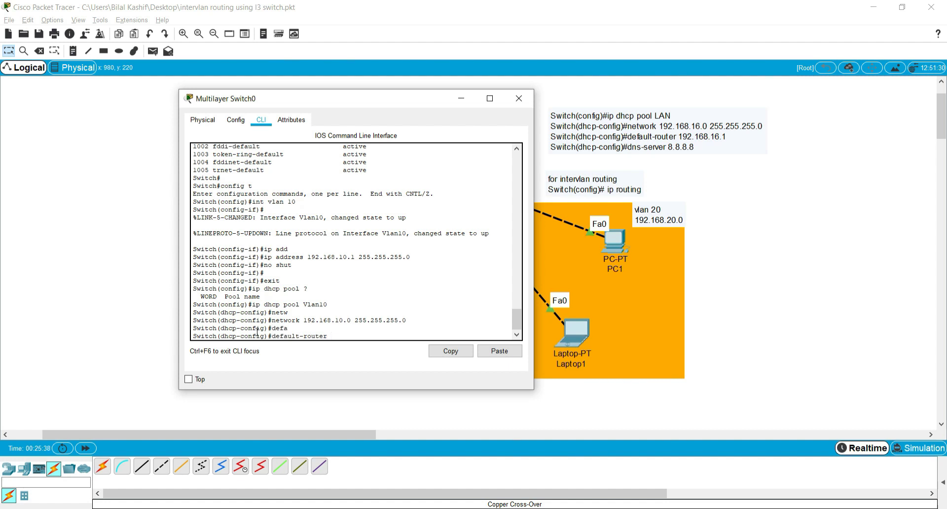
{"action": "type", "text": "192.168.10.1"}
{"action": "key", "text": "Return"}
Step: Set the Vlan10 pool's DNS server to 8.8.8.8 and exit DHCP pool configuration
{"action": "type", "text": "dn"}
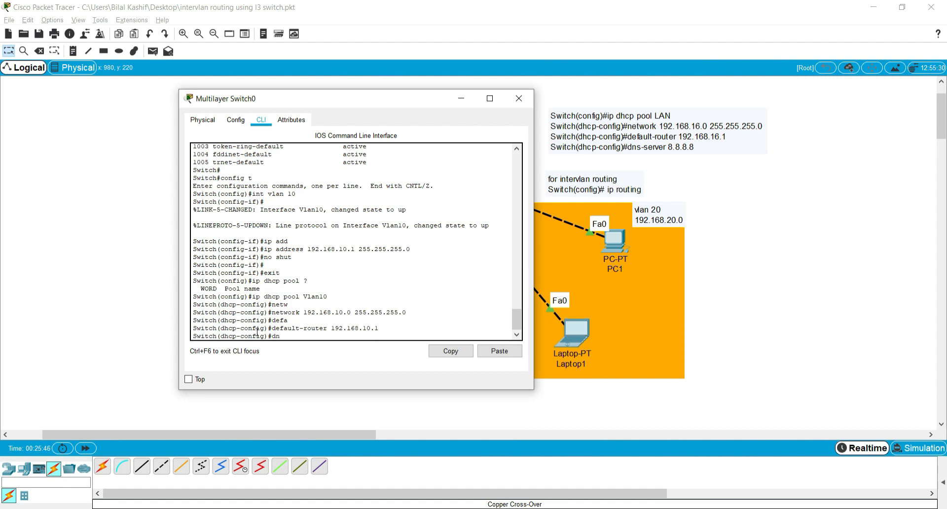
{"action": "type", "text": "s"}
{"action": "key", "text": "Tab"}
{"action": "type", "text": "8"}
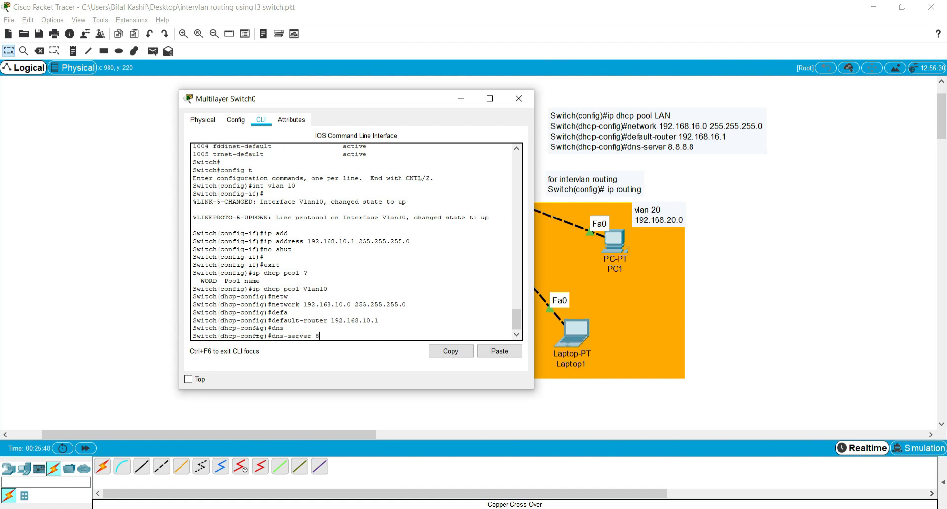
{"action": "type", "text": ".8.8.8"}
{"action": "key", "text": "Return"}
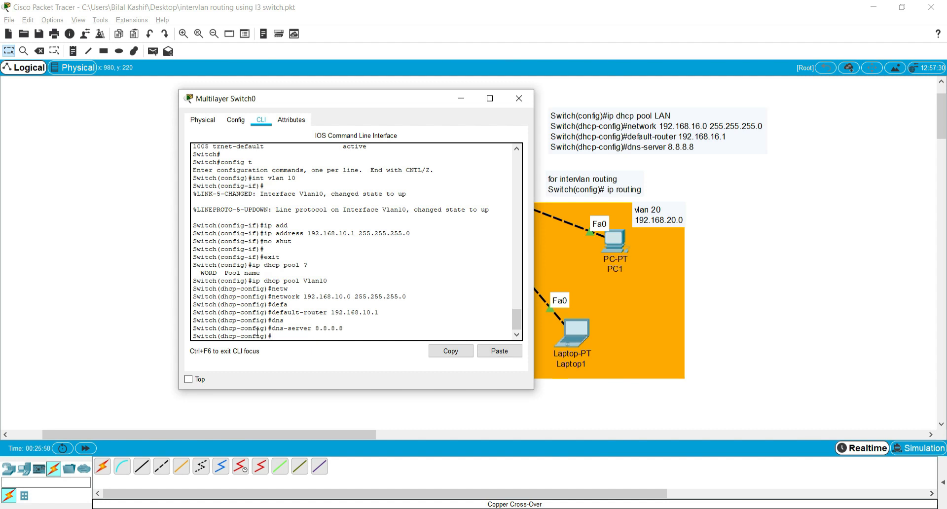
{"action": "type", "text": "exit"}
{"action": "key", "text": "Return"}
{"action": "key", "text": "Return"}
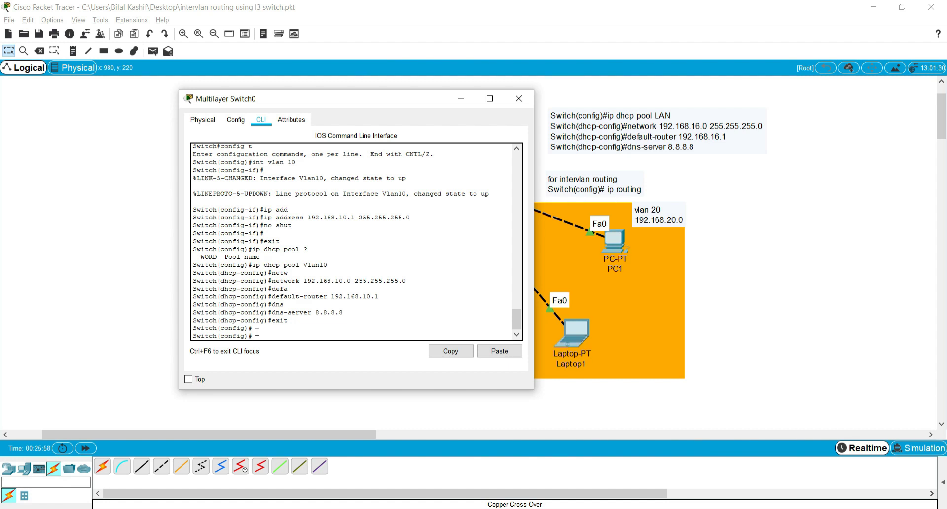
Step: Assign IP address 192.168.20.1 with mask 255.255.255.0 to interface VLAN 20
{"action": "type", "text": "int vlan 20"}
{"action": "key", "text": "Return"}
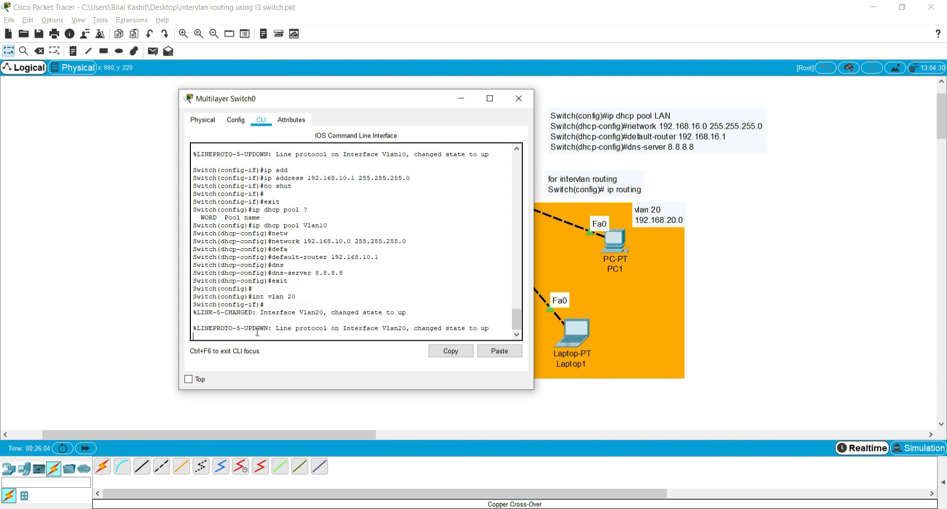
{"action": "key", "text": "Return"}
{"action": "type", "text": "ip"}
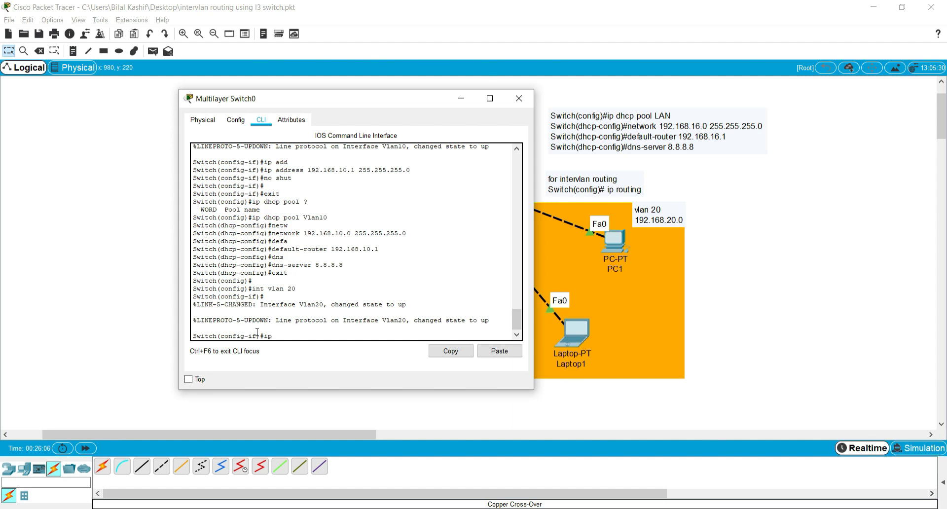
{"action": "type", "text": " add"}
{"action": "key", "text": "Tab"}
{"action": "type", "text": "192"}
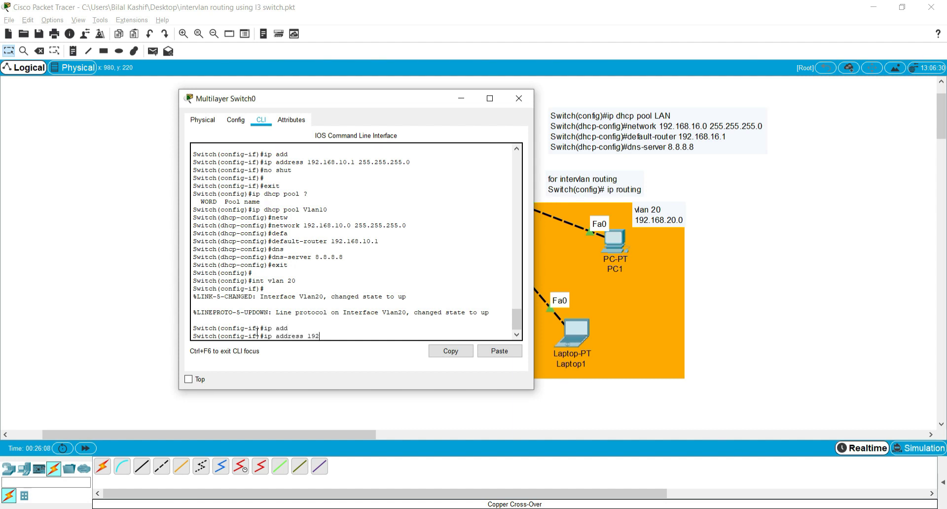
{"action": "type", "text": ".168.20.1 255.255.255.0"}
{"action": "key", "text": "Return"}
Step: Enable the VLAN 20 interface with no shut and exit to global configuration mode
{"action": "type", "text": "no sh"}
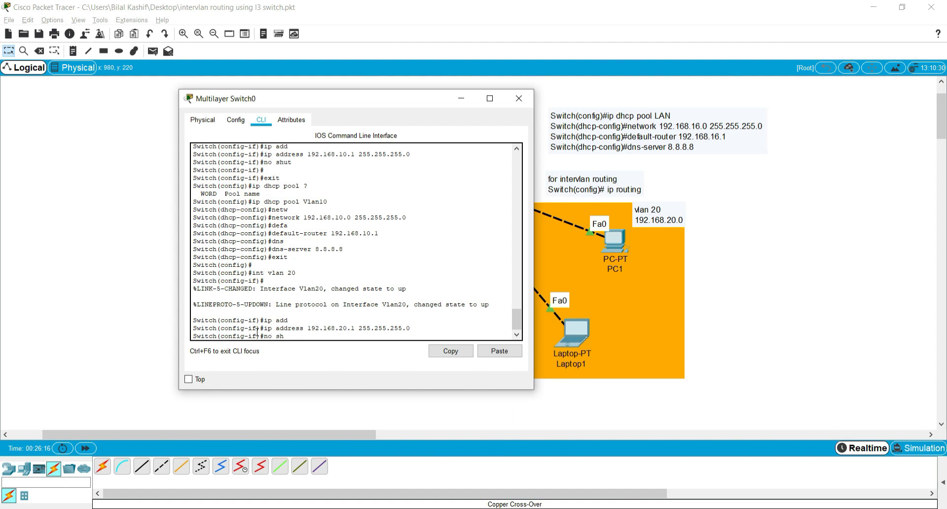
{"action": "type", "text": "ut"}
{"action": "key", "text": "Return"}
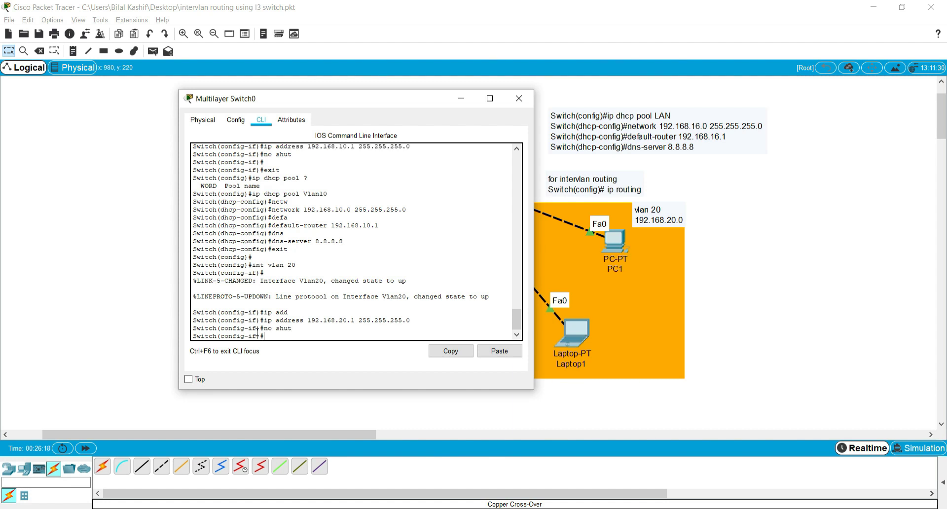
{"action": "type", "text": "ex"}
{"action": "type", "text": "it"}
{"action": "key", "text": "Return"}
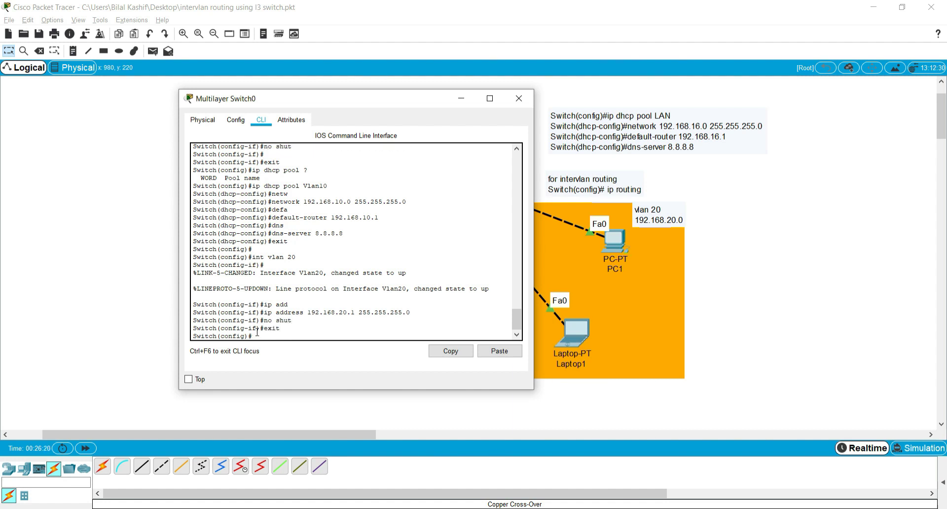
Step: Create a DHCP pool named Vlan20 by recalling and editing the Vlan10 pool command
{"action": "type", "text": "exit"}
{"action": "key", "text": "Up"}
{"action": "key", "text": "Up"}
{"action": "key", "text": "Up"}
{"action": "key", "text": "Up"}
{"action": "key", "text": "Up"}
{"action": "key", "text": "Up"}
{"action": "key", "text": "Up"}
{"action": "key", "text": "Up"}
{"action": "key", "text": "BackSpace"}
{"action": "type", "text": "2"}
{"action": "key", "text": "Return"}
Step: Set the Vlan20 pool's network to 192.168.20.0 with mask 255.255.255.0, reusing the earlier network command
{"action": "key", "text": "Up"}
{"action": "key", "text": "Up"}
{"action": "key", "text": "Up"}
{"action": "key", "text": "Up"}
{"action": "key", "text": "Up"}
{"action": "key", "text": "Up"}
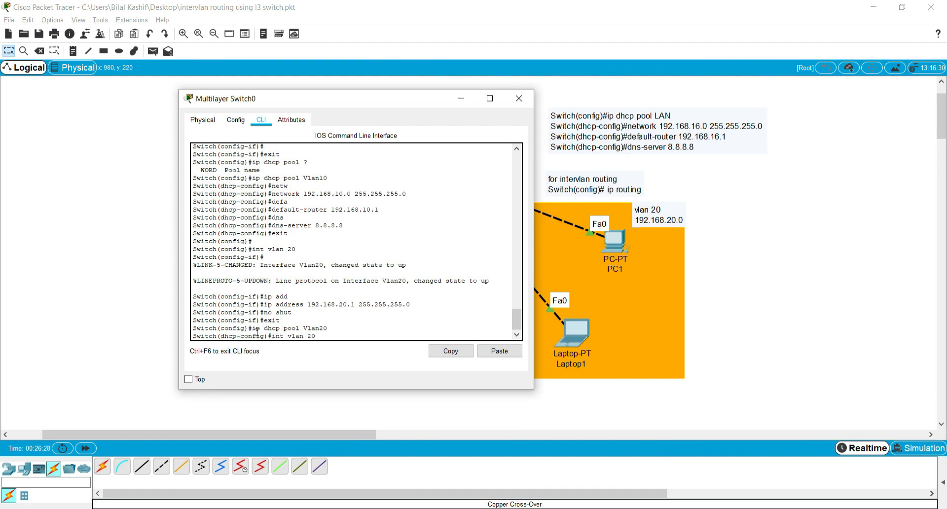
{"action": "key", "text": "Up"}
{"action": "key", "text": "Up"}
{"action": "key", "text": "Up"}
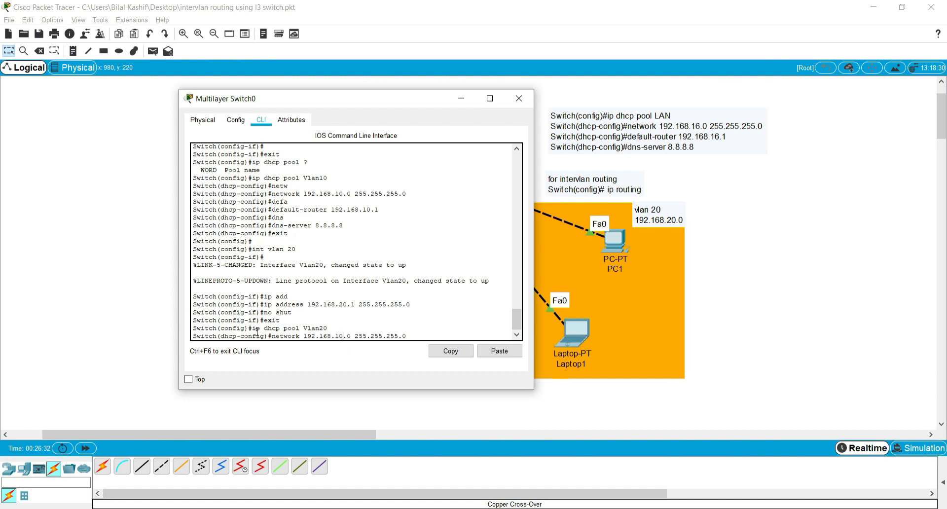
{"action": "key", "text": "BackSpace"}
{"action": "type", "text": "2"}
{"action": "key", "text": "Return"}
Step: Set the Vlan20 pool's default router to 192.168.20.1, reusing the earlier default-router command
{"action": "key", "text": "Up"}
{"action": "key", "text": "Up"}
{"action": "key", "text": "Up"}
{"action": "key", "text": "Up"}
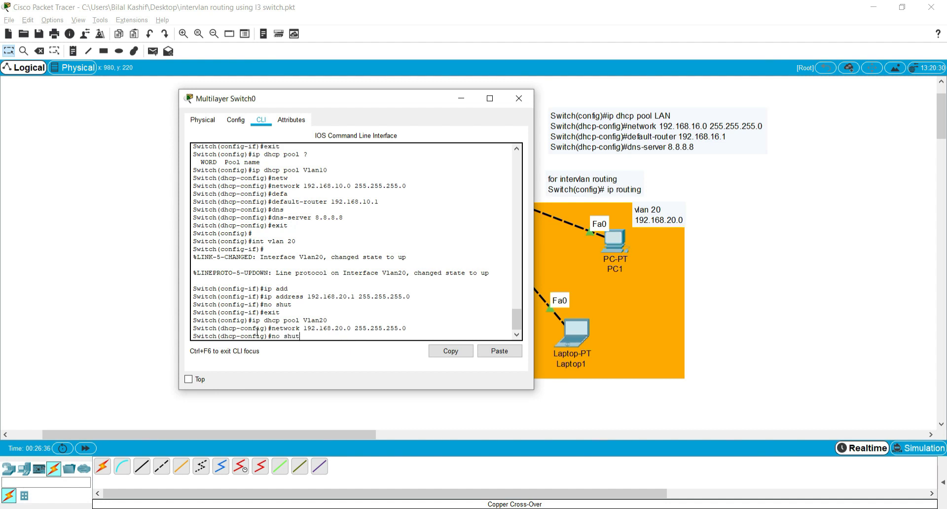
{"action": "key", "text": "Up"}
{"action": "key", "text": "Up"}
{"action": "key", "text": "Up"}
{"action": "key", "text": "Up"}
{"action": "key", "text": "Up"}
{"action": "key", "text": "Up"}
{"action": "key", "text": "Up"}
{"action": "key", "text": "BackSpace"}
{"action": "type", "text": "2"}
{"action": "key", "text": "Return"}
Step: Set the Vlan20 pool's DNS server to 8.8.8.8 by recalling the earlier dns-server command
{"action": "key", "text": "Up"}
{"action": "key", "text": "Up"}
{"action": "key", "text": "Up"}
{"action": "key", "text": "Up"}
{"action": "key", "text": "Up"}
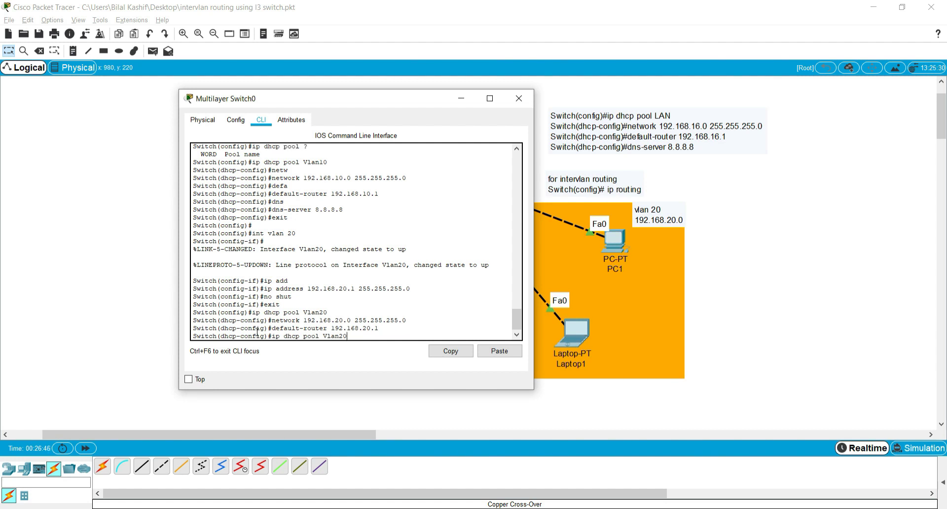
{"action": "key", "text": "Up"}
{"action": "key", "text": "Up"}
{"action": "key", "text": "Up"}
{"action": "key", "text": "Up"}
{"action": "key", "text": "Up"}
{"action": "key", "text": "Return"}
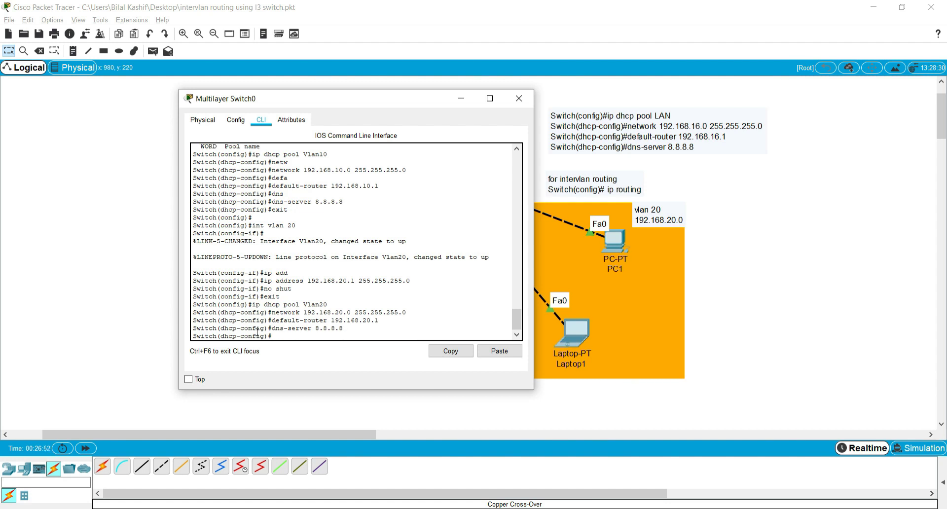
Step: Return to privileged mode, save the switch configuration with wr, and close the Multilayer Switch0 window
{"action": "key", "text": "ctrl+z"}
{"action": "key", "text": "Return"}
{"action": "type", "text": "wr"}
{"action": "key", "text": "Return"}
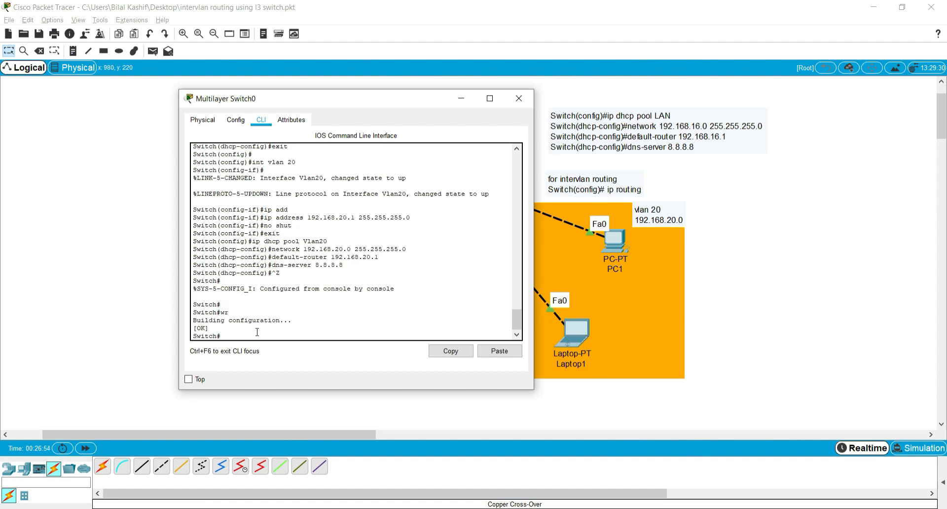
{"action": "key", "text": "Return"}
{"action": "key", "text": "Return"}
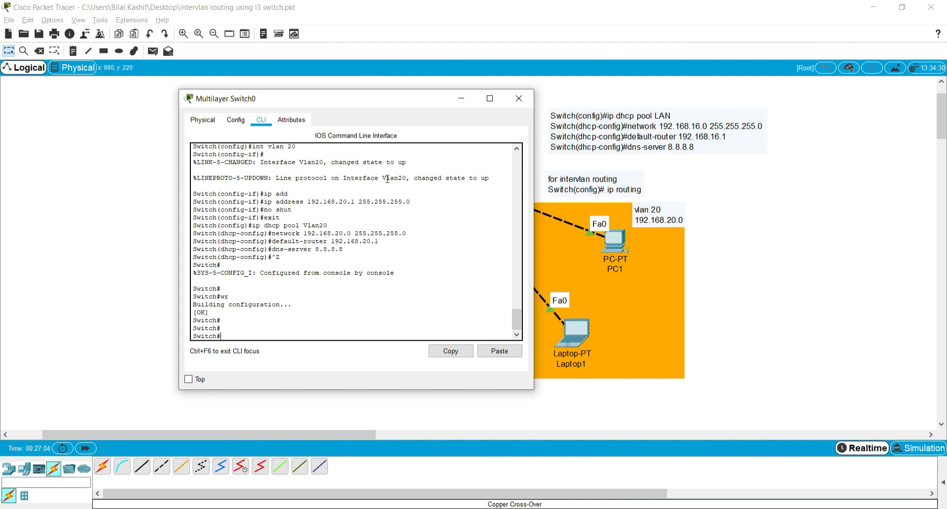
{"action": "left_click", "coordinate": [518, 99]}
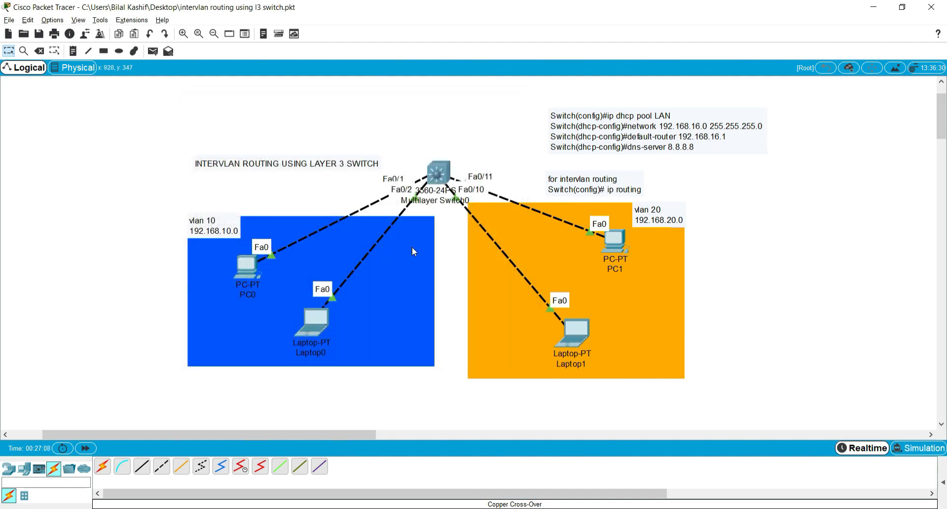
Step: Set PC0's IPv4 configuration on FastEthernet0 to DHCP
{"action": "left_click", "coordinate": [251, 265]}
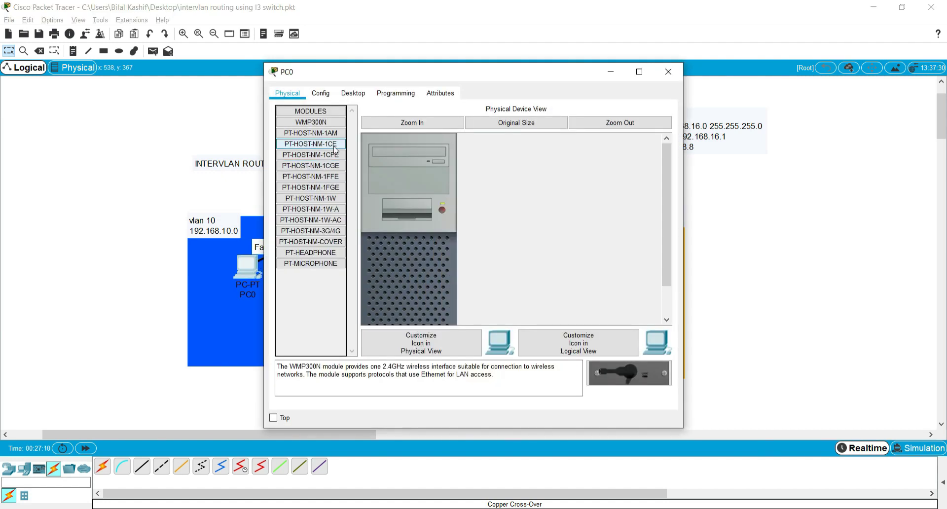
{"action": "left_click", "coordinate": [353, 93]}
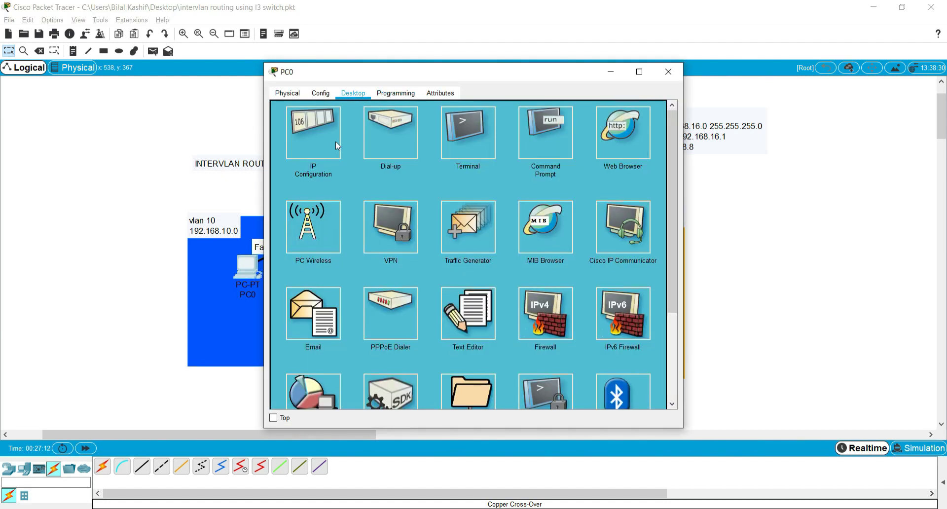
{"action": "left_click", "coordinate": [334, 149]}
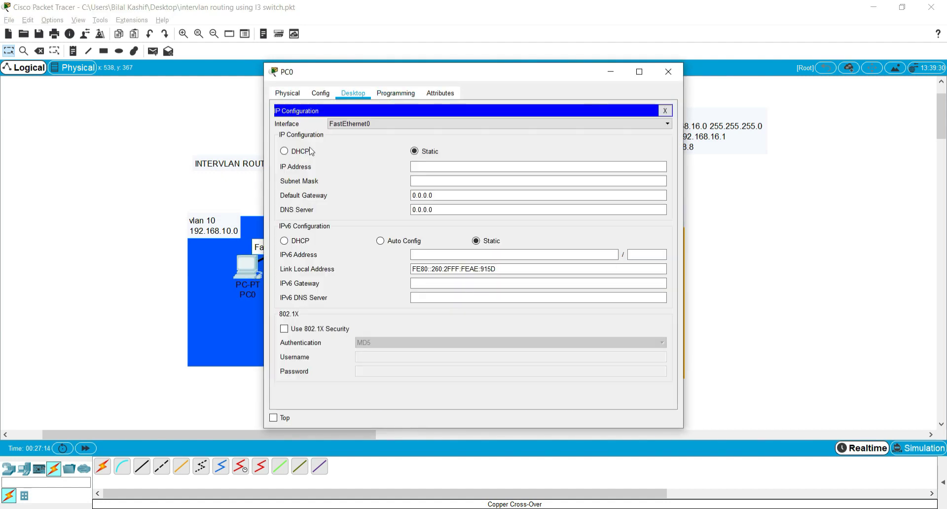
{"action": "left_click", "coordinate": [285, 151]}
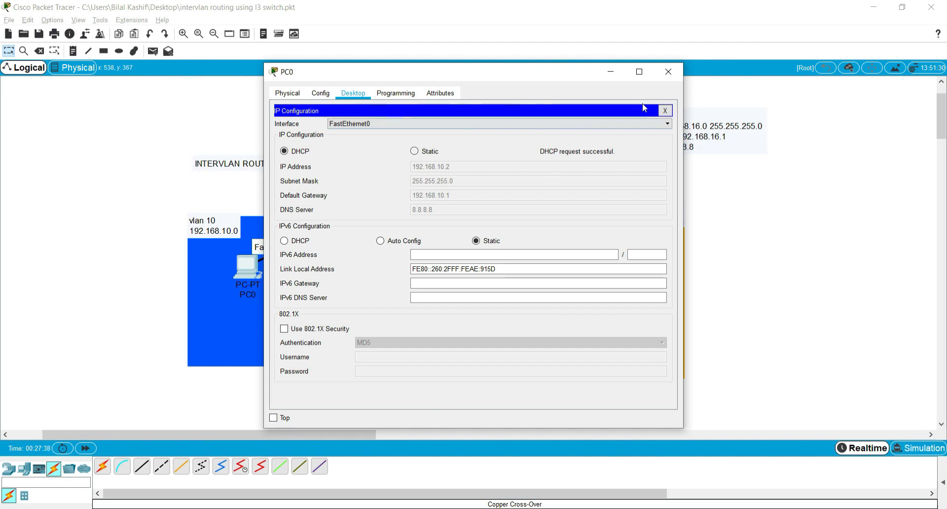
Step: Close PC0's window, set Laptop0's IPv4 configuration on FastEthernet0 to DHCP, and close Laptop0's window
{"action": "left_click", "coordinate": [665, 111]}
{"action": "left_click", "coordinate": [669, 71]}
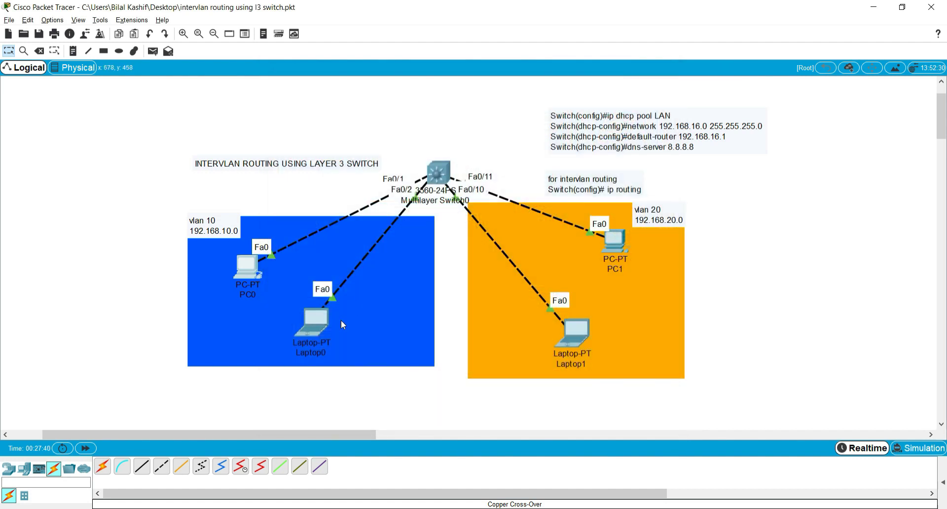
{"action": "left_click", "coordinate": [315, 323]}
{"action": "left_click", "coordinate": [320, 92]}
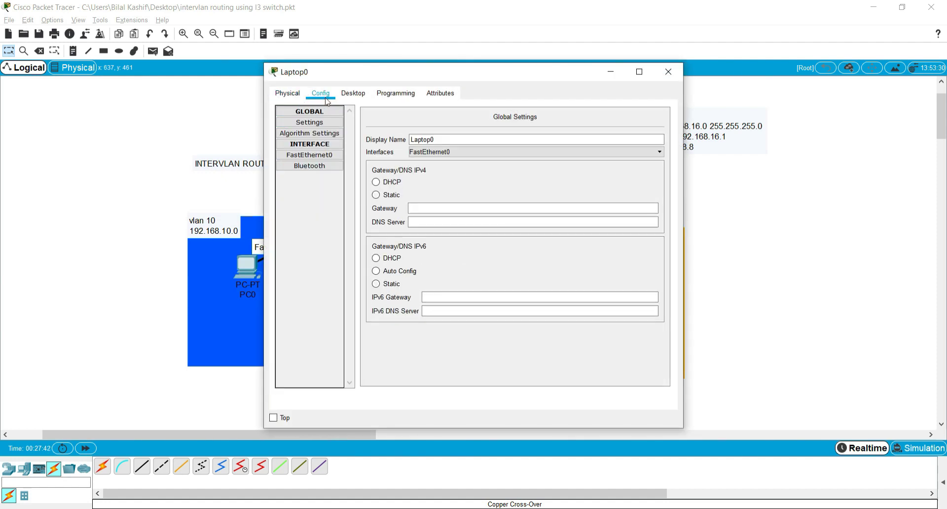
{"action": "left_click", "coordinate": [353, 93]}
{"action": "left_click", "coordinate": [304, 147]}
{"action": "left_click", "coordinate": [302, 153]}
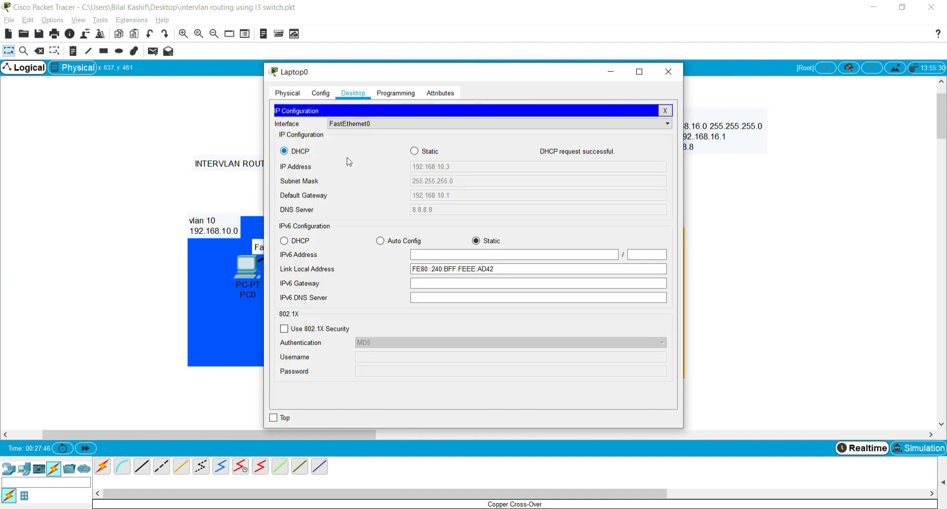
{"action": "left_click", "coordinate": [668, 71]}
Step: Set Laptop1's IPv4 configuration on FastEthernet0 to DHCP and close its window
{"action": "left_click", "coordinate": [581, 324]}
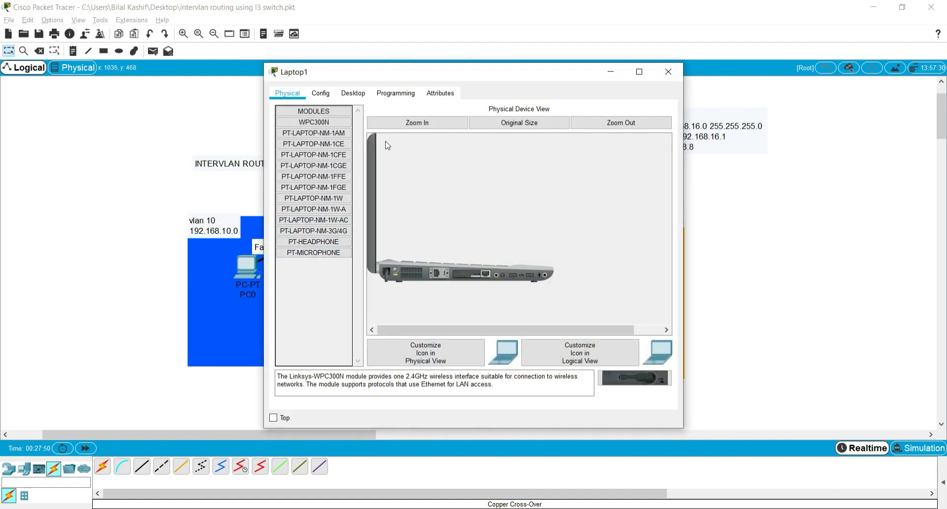
{"action": "left_click", "coordinate": [364, 95]}
{"action": "left_click", "coordinate": [300, 121]}
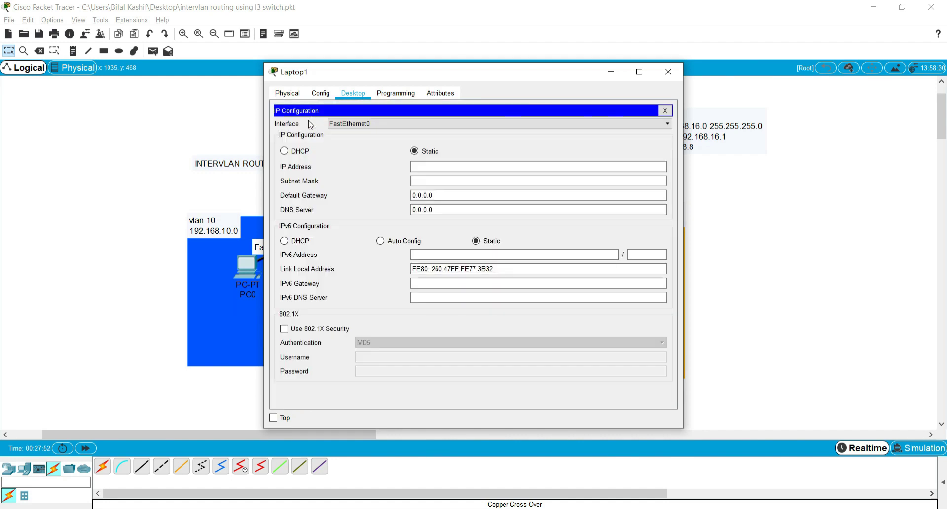
{"action": "left_click", "coordinate": [296, 153]}
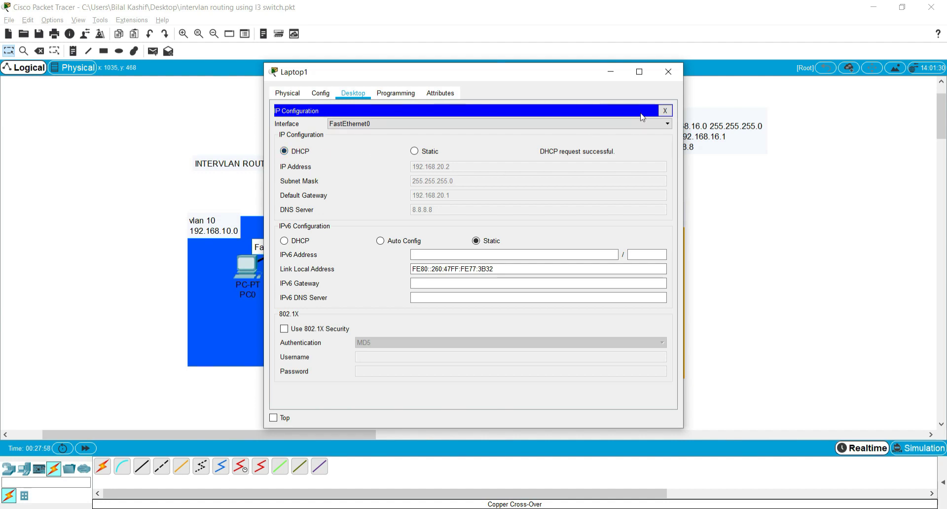
{"action": "left_click", "coordinate": [664, 110]}
{"action": "left_click", "coordinate": [669, 72]}
Step: Set PC1's IPv4 configuration on FastEthernet0 to DHCP and close its window
{"action": "left_click", "coordinate": [612, 240]}
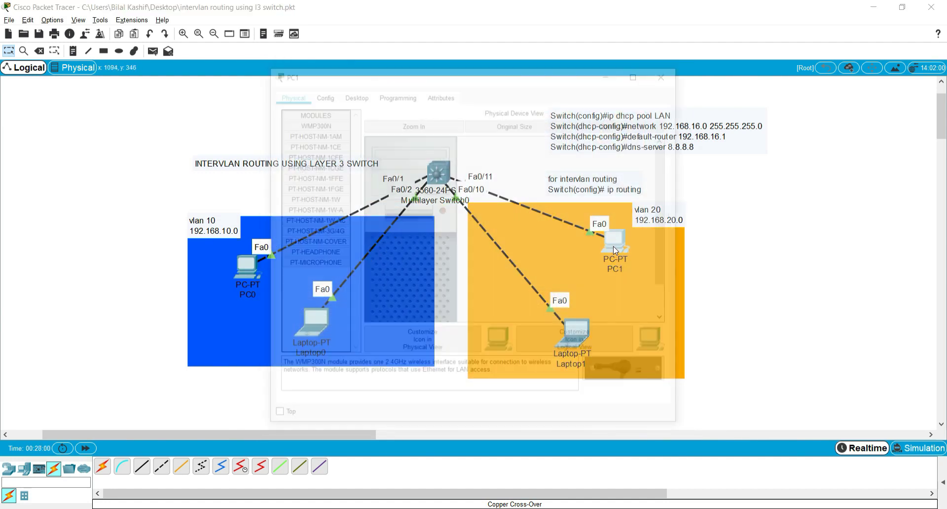
{"action": "left_click", "coordinate": [353, 93]}
{"action": "left_click", "coordinate": [312, 123]}
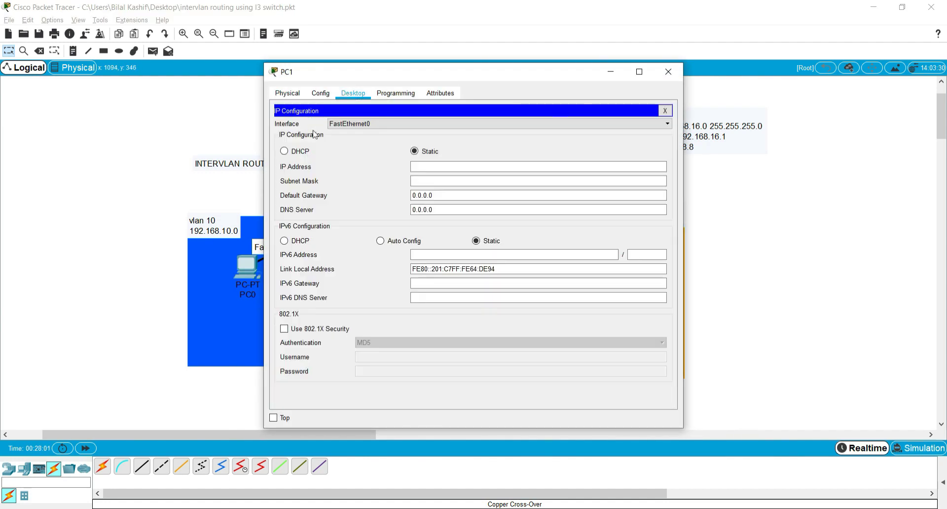
{"action": "left_click", "coordinate": [305, 154]}
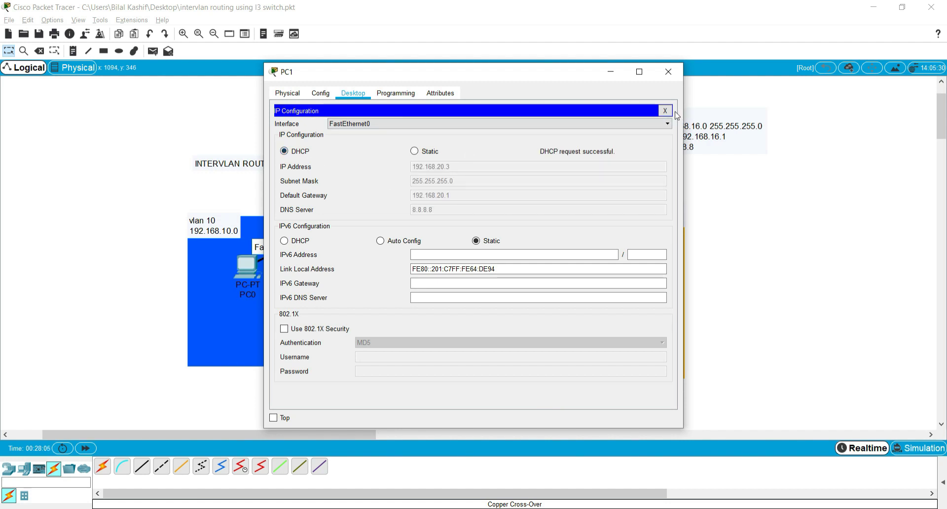
{"action": "left_click", "coordinate": [668, 72]}
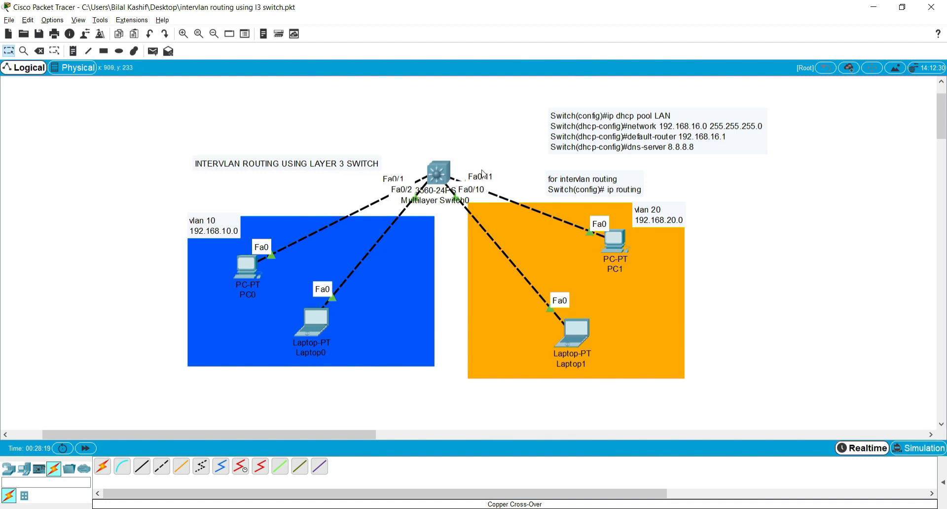
Step: Ping 192.168.20.2 from PC0's Command Prompt to test connectivity from VLAN 10 to VLAN 20
{"action": "left_click", "coordinate": [249, 272]}
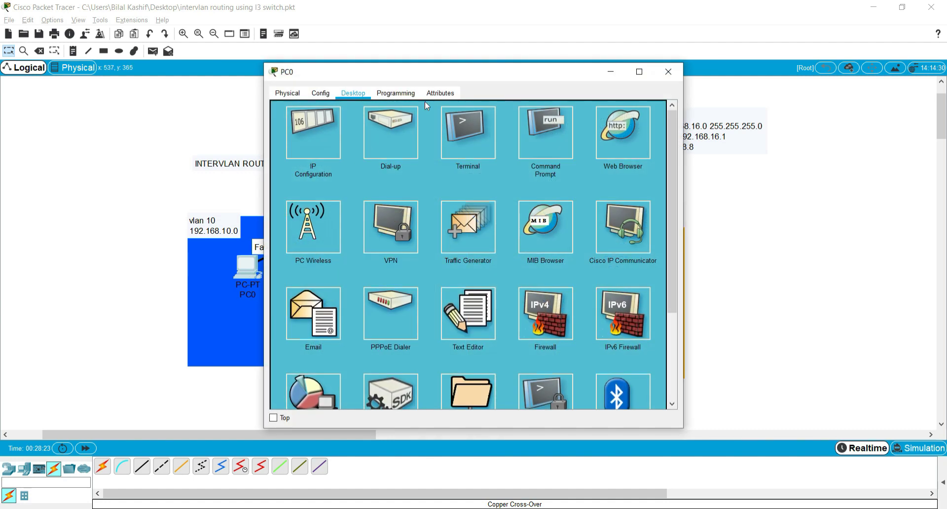
{"action": "left_click_drag", "start_coordinate": [462, 73], "coordinate": [237, 96]}
{"action": "left_click", "coordinate": [249, 163]}
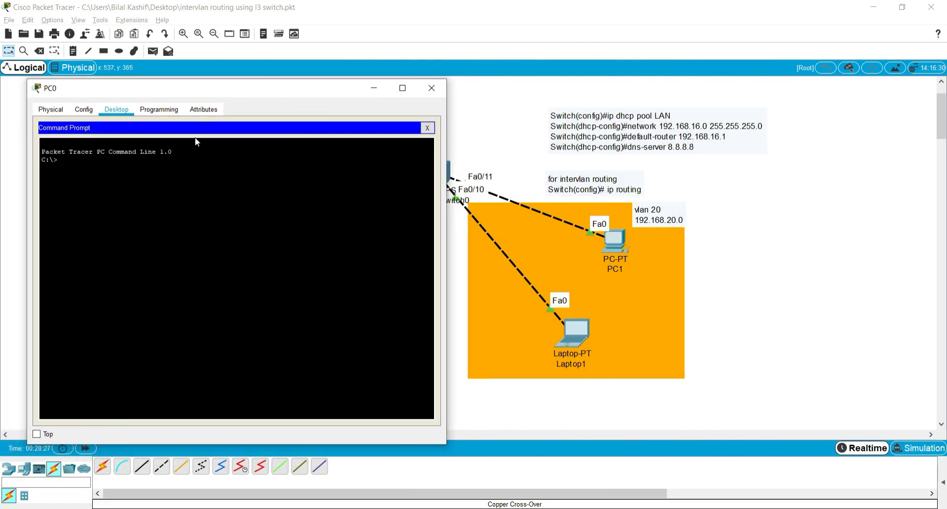
{"action": "type", "text": "ping 192.168.20.2"}
{"action": "key", "text": "Return"}
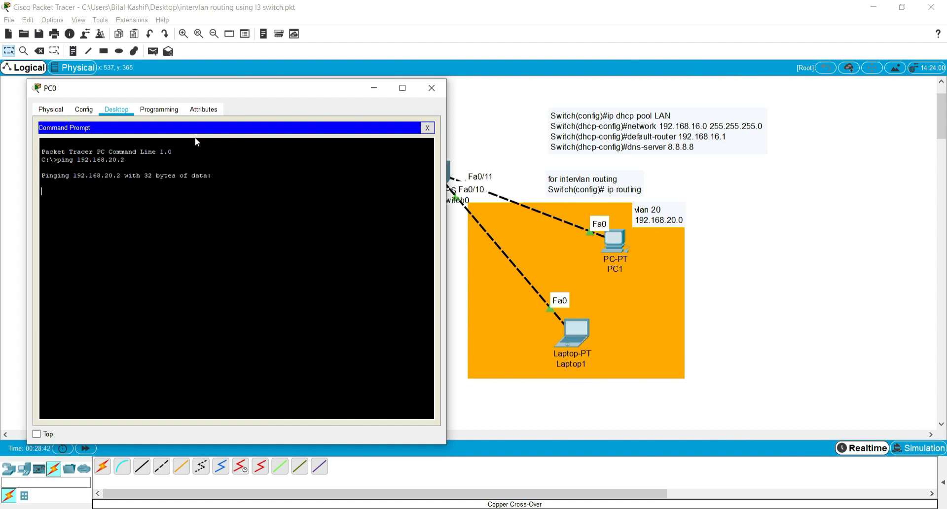
Step: Check Laptop1's address summary in the topology, look at PC0's ping output again, and close PC0's window
{"action": "left_click", "coordinate": [573, 342]}
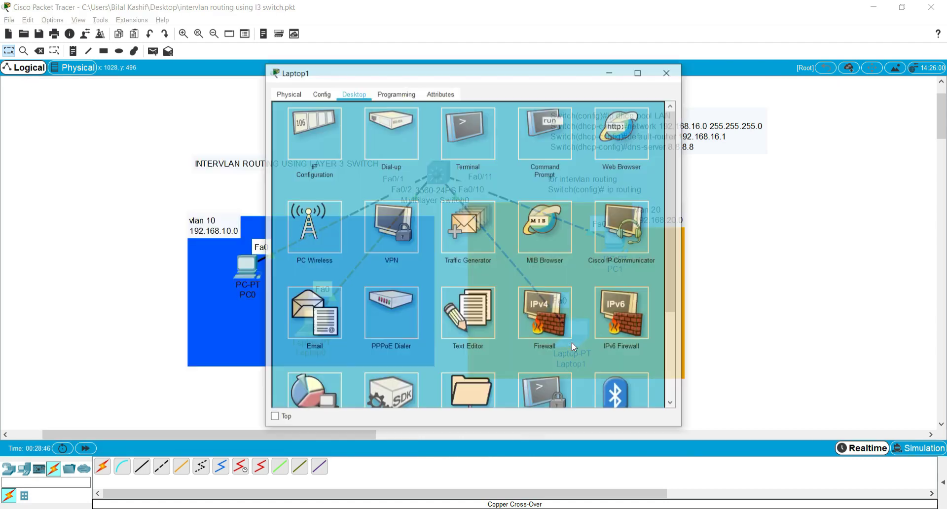
{"action": "left_click", "coordinate": [666, 73]}
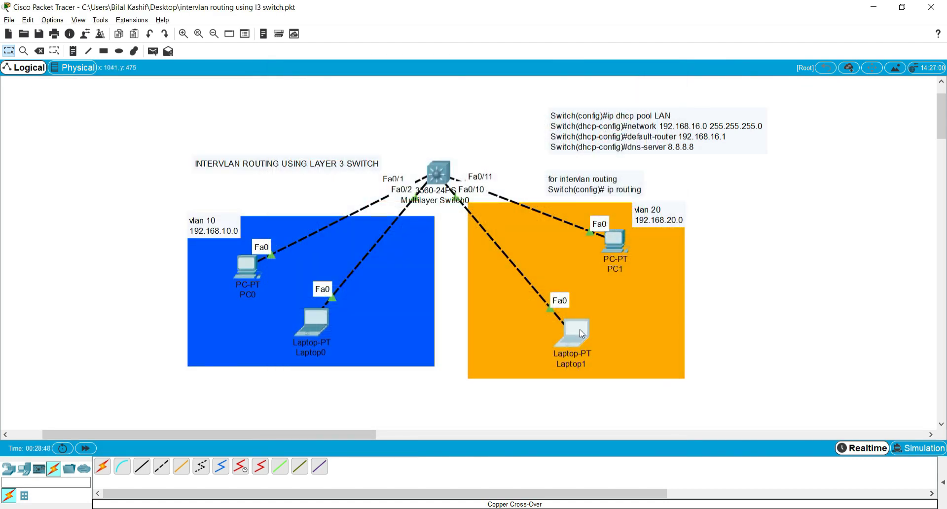
{"action": "mouse_move", "coordinate": [582, 334]}
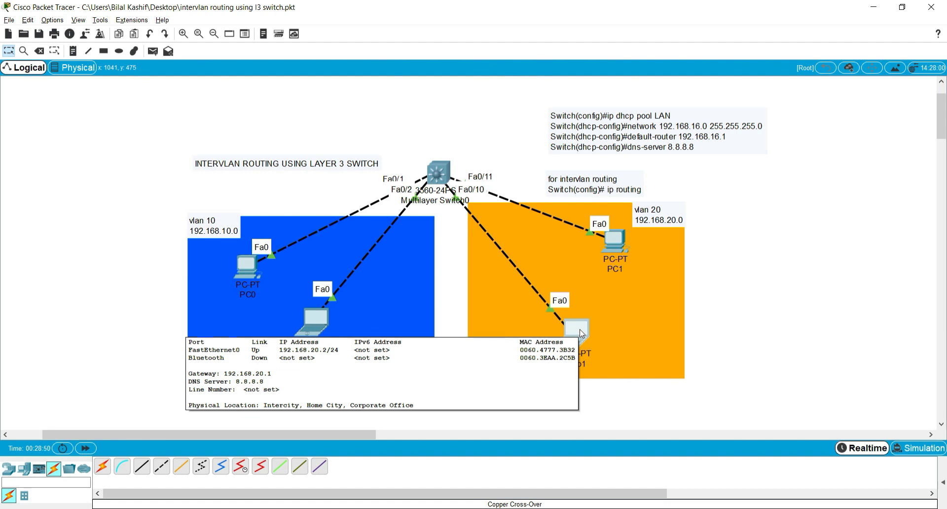
{"action": "left_click", "coordinate": [247, 268]}
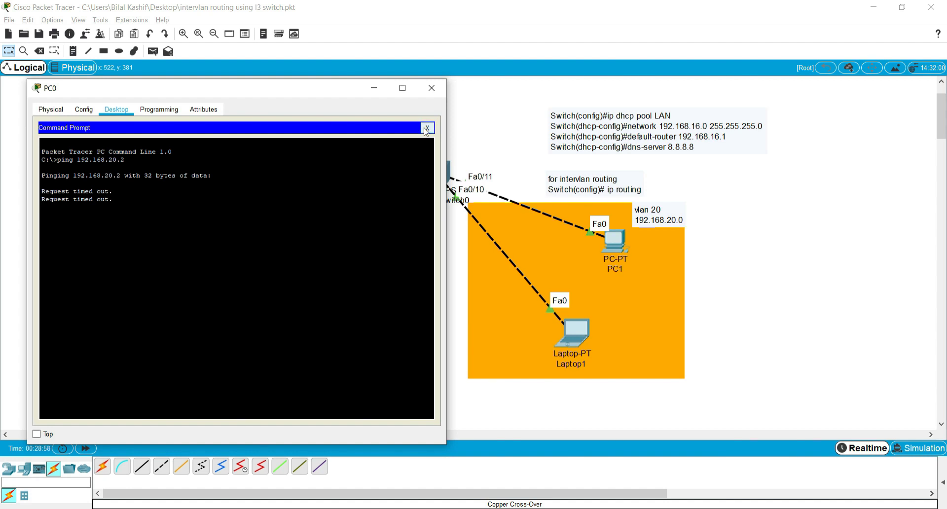
{"action": "left_click", "coordinate": [427, 128]}
{"action": "left_click", "coordinate": [430, 89]}
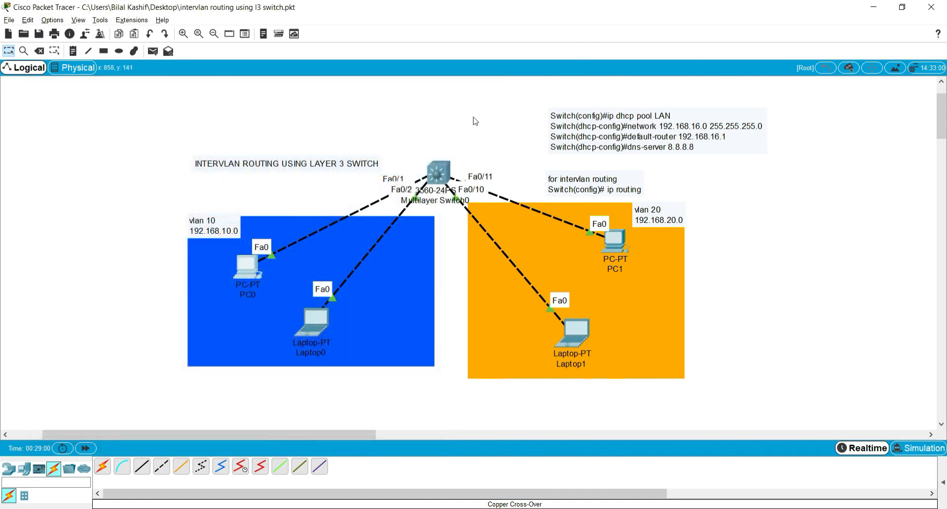
Step: Enable IP routing on Multilayer Switch0 in global configuration mode, return to privileged mode, and close the switch window
{"action": "left_click", "coordinate": [438, 173]}
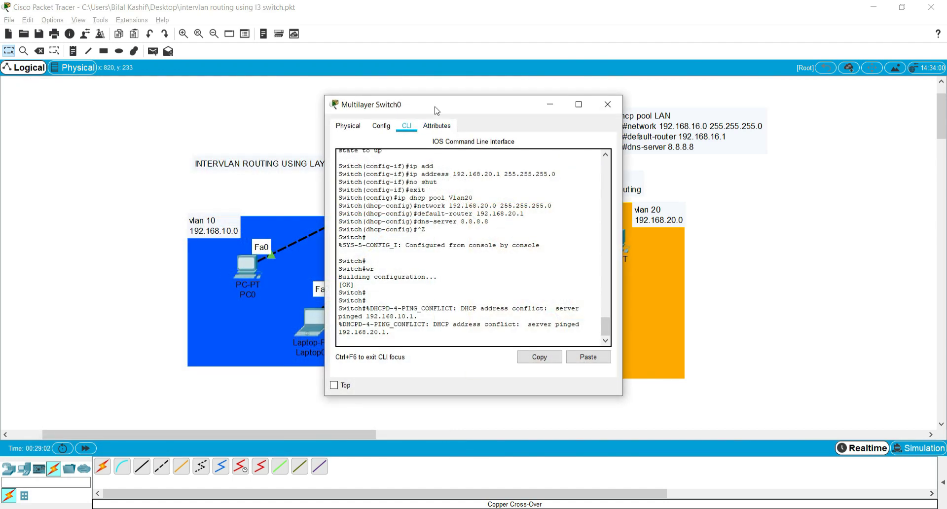
{"action": "left_click_drag", "start_coordinate": [436, 111], "coordinate": [280, 75]}
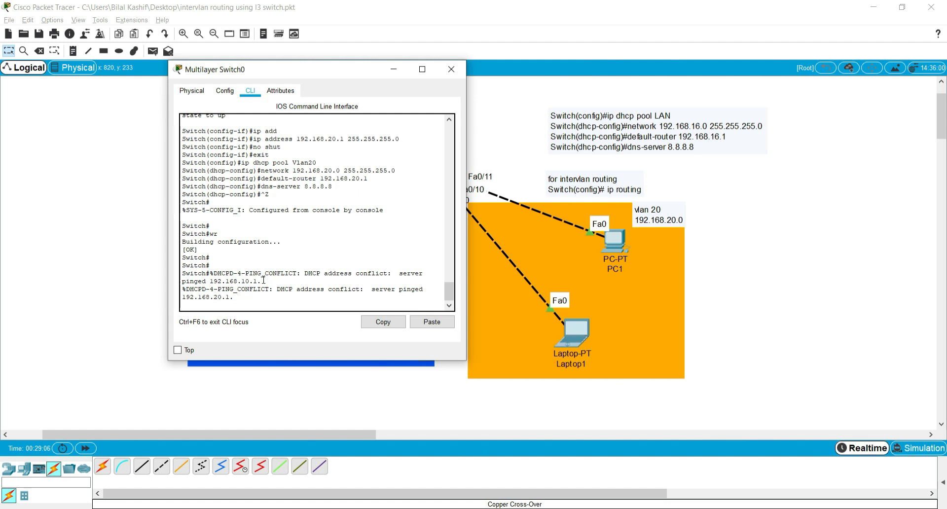
{"action": "left_click_drag", "start_coordinate": [182, 280], "coordinate": [261, 298]}
{"action": "left_click", "coordinate": [266, 304]}
{"action": "key", "text": "Return"}
{"action": "key", "text": "Return"}
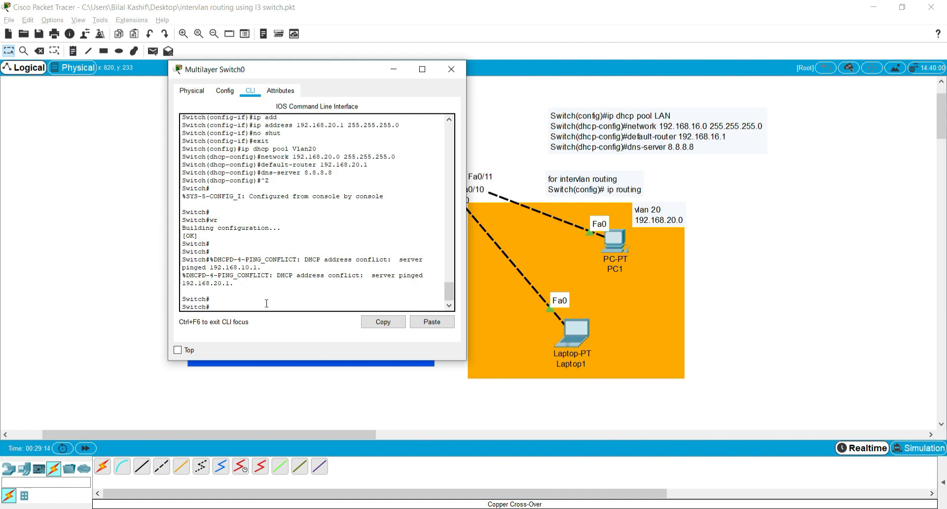
{"action": "type", "text": "co"}
{"action": "type", "text": "nfig t"}
{"action": "key", "text": "Return"}
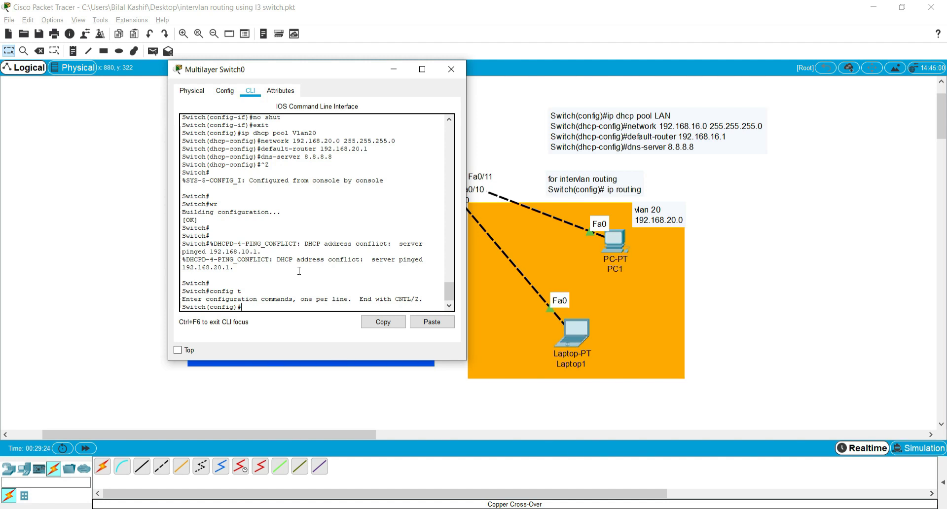
{"action": "type", "text": "ip routing"}
{"action": "key", "text": "Return"}
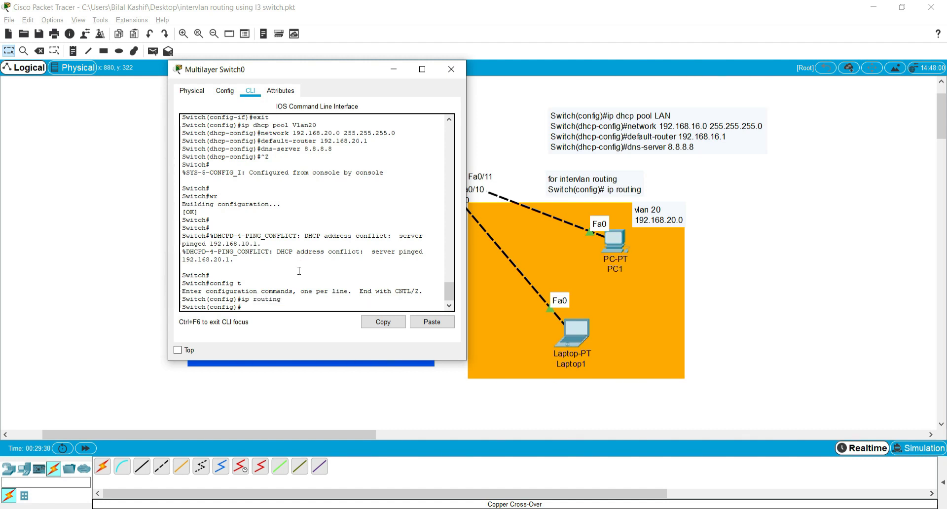
{"action": "key", "text": "ctrl+z"}
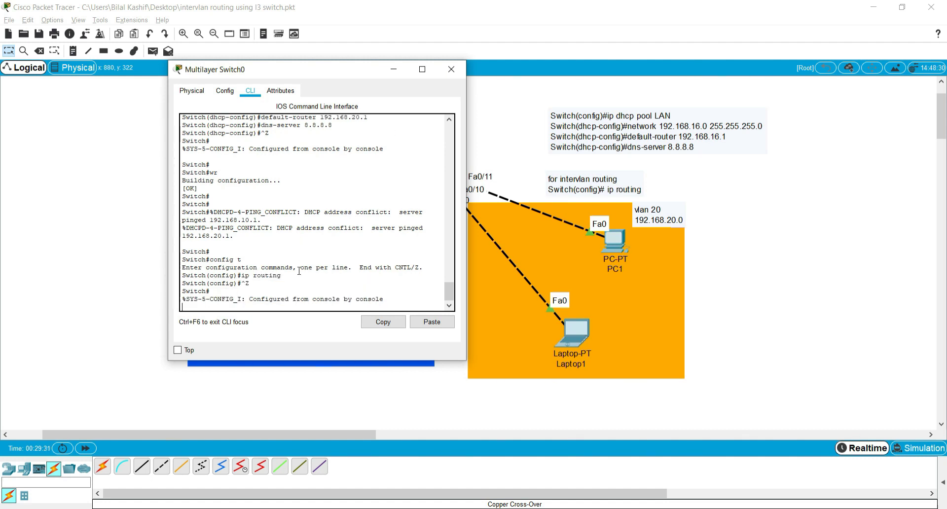
{"action": "left_click", "coordinate": [452, 69]}
Step: Repeat the ping to 192.168.20.2 from PC0's Command Prompt and close PC0's window
{"action": "left_click", "coordinate": [245, 276]}
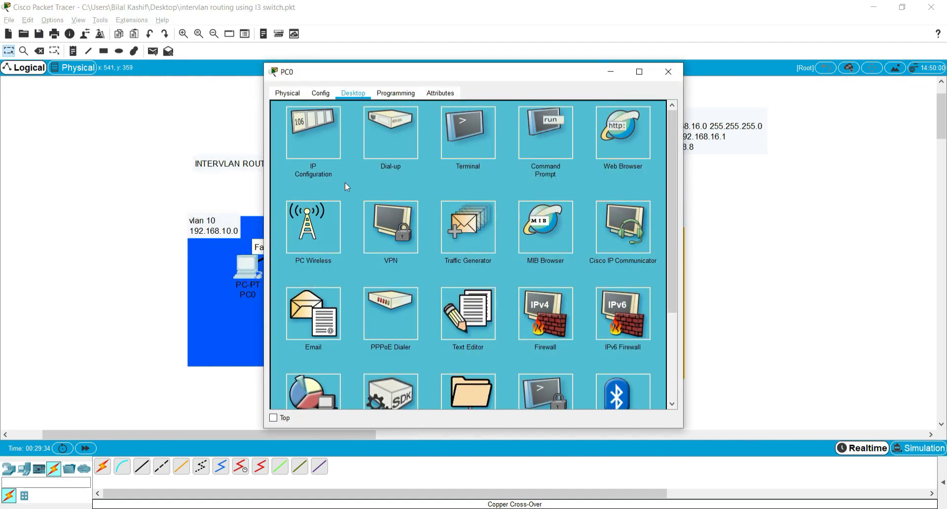
{"action": "left_click", "coordinate": [561, 150]}
{"action": "key", "text": "Up"}
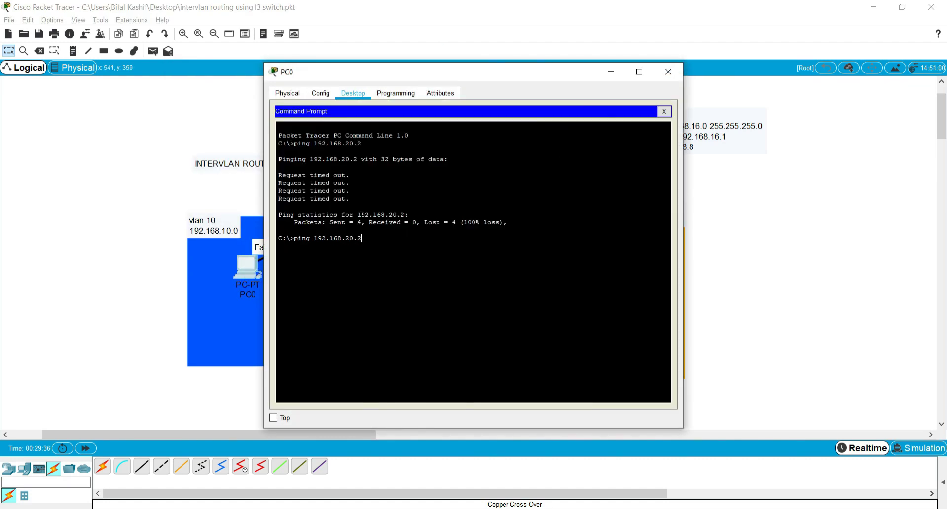
{"action": "key", "text": "Return"}
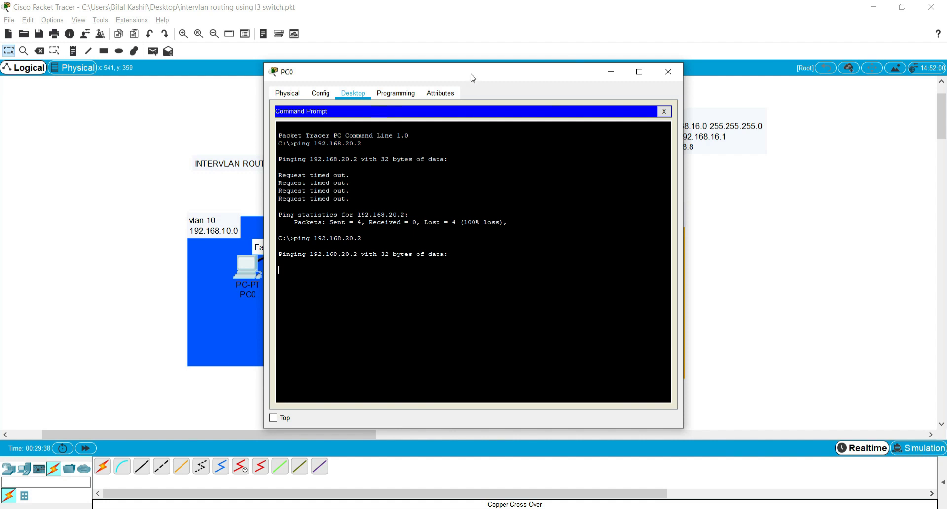
{"action": "left_click_drag", "start_coordinate": [472, 77], "coordinate": [238, 59]}
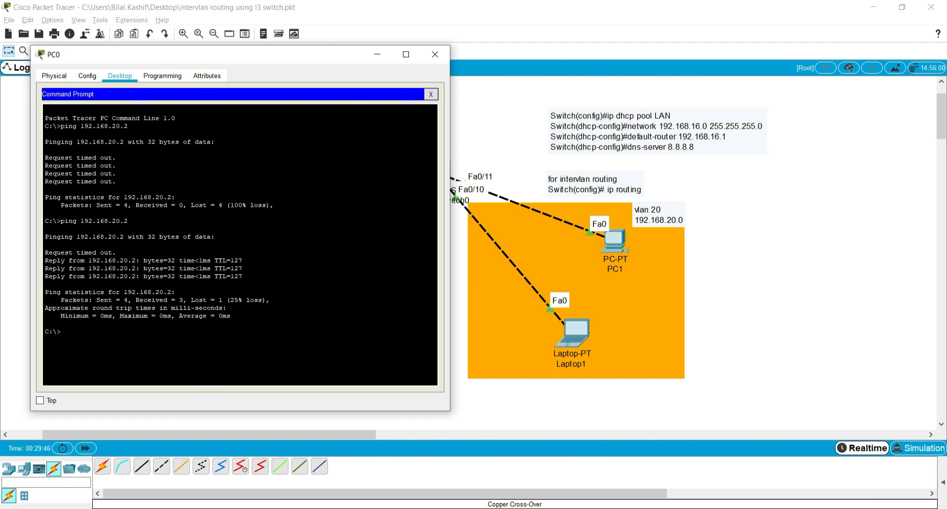
{"action": "left_click", "coordinate": [431, 94]}
{"action": "left_click", "coordinate": [436, 55]}
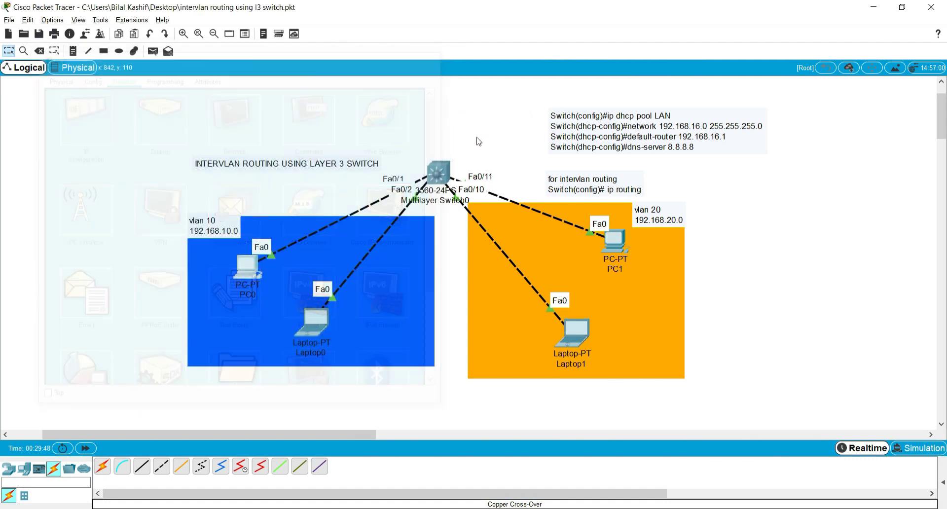
Step: Ping 192.168.10.2 from PC1's Command Prompt to test the reverse direction, and close PC1's window
{"action": "left_click", "coordinate": [616, 245]}
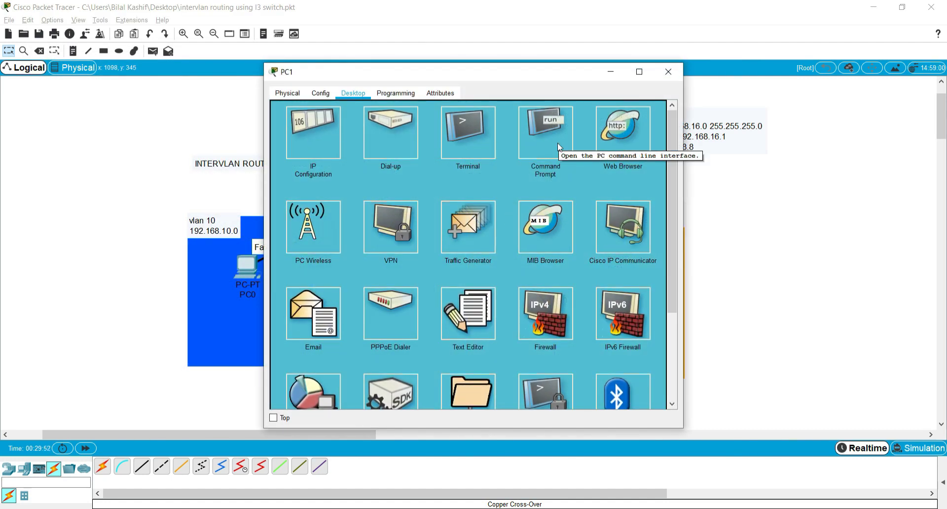
{"action": "left_click", "coordinate": [532, 140]}
{"action": "type", "text": "ping"}
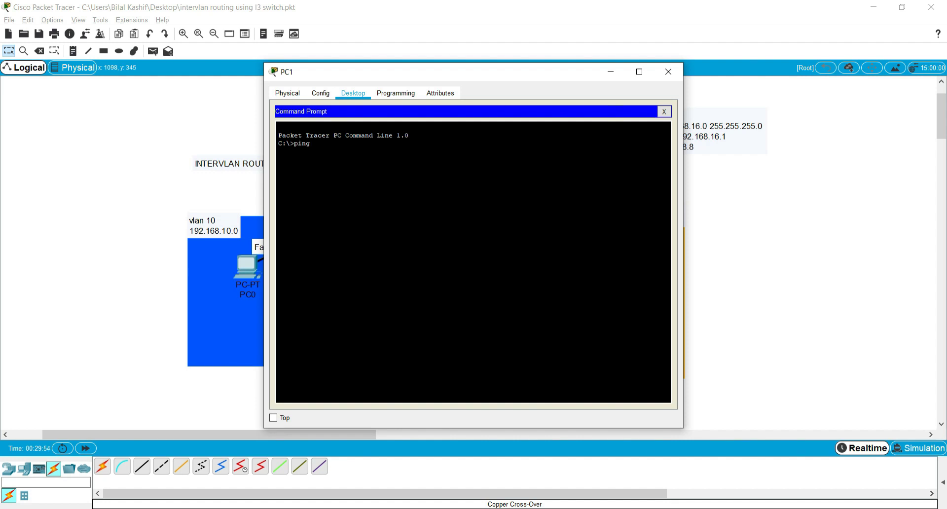
{"action": "type", "text": " 192.168.10.2"}
{"action": "key", "text": "Return"}
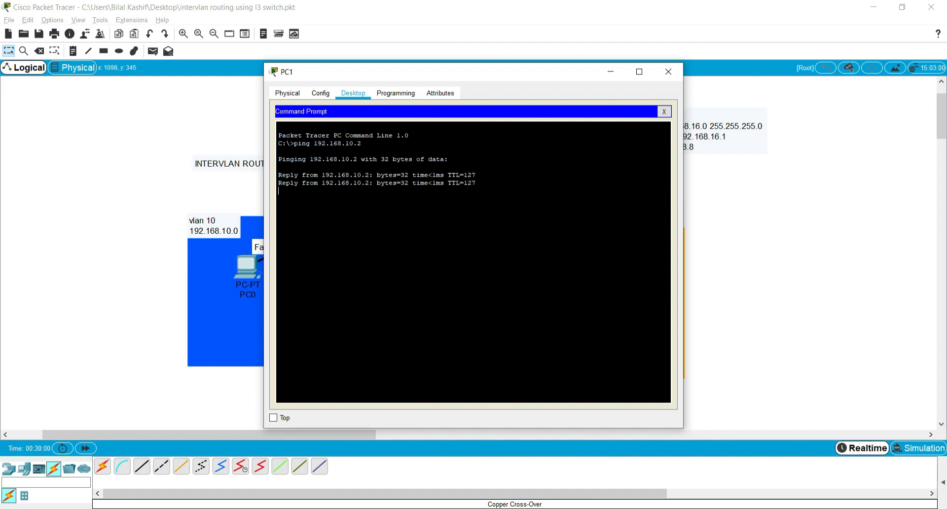
{"action": "left_click", "coordinate": [664, 111]}
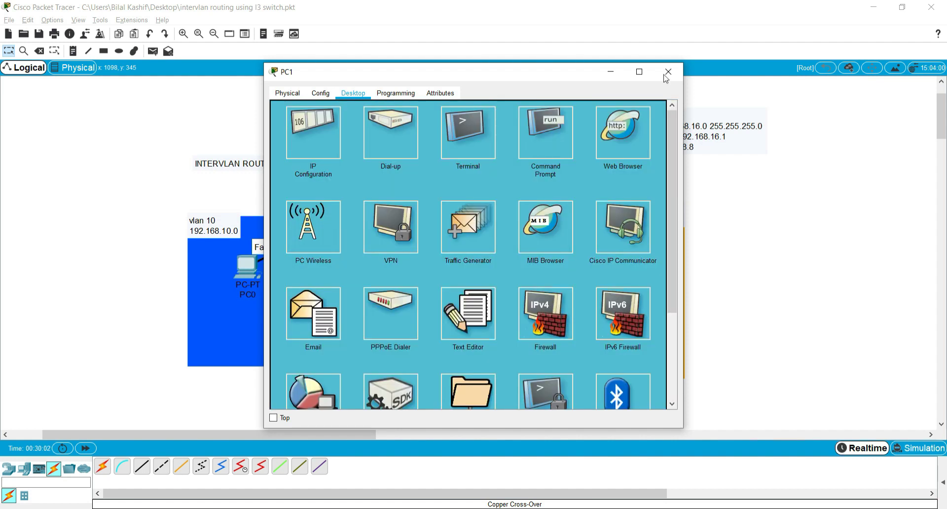
{"action": "left_click", "coordinate": [668, 71]}
Step: Reopen Multilayer Switch0's CLI and examine the DHCP address conflict messages by highlighting them
{"action": "left_click", "coordinate": [444, 175]}
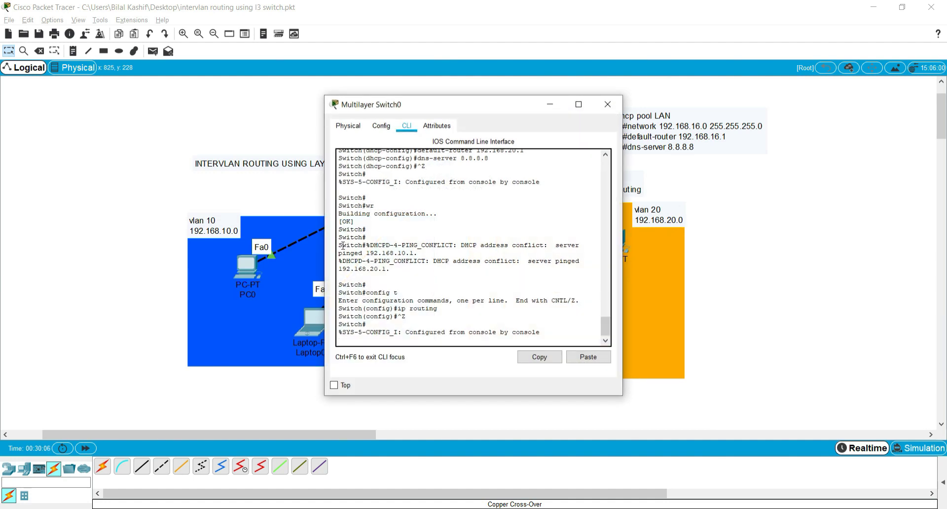
{"action": "left_click_drag", "start_coordinate": [338, 245], "coordinate": [415, 269]}
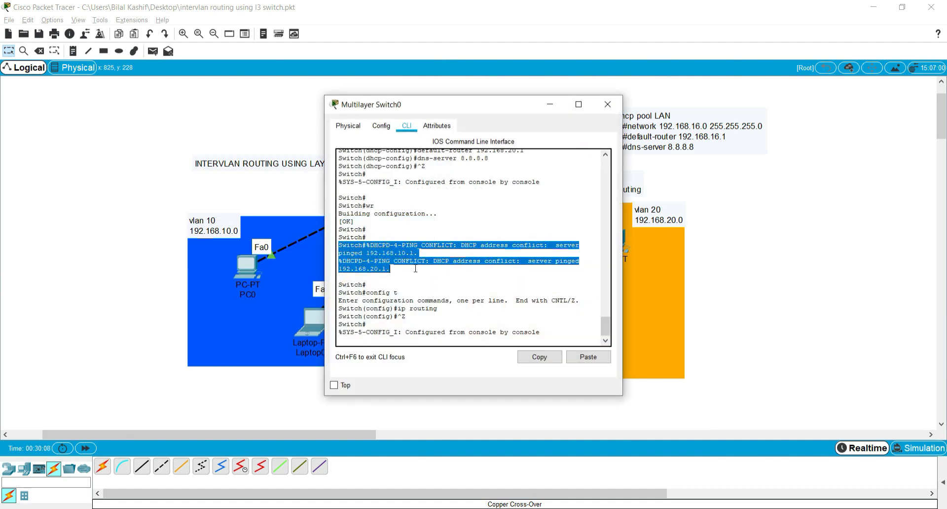
{"action": "left_click", "coordinate": [539, 109]}
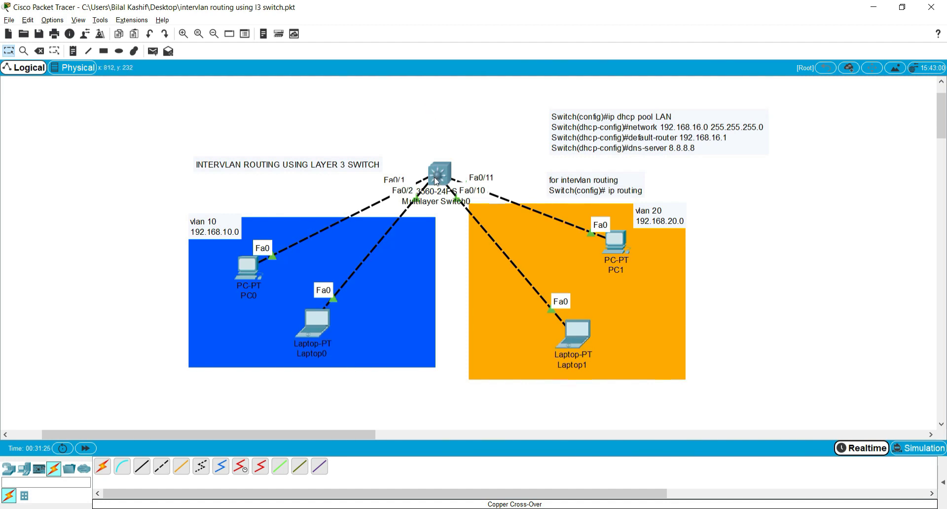
{"action": "mouse_move", "coordinate": [438, 180]}
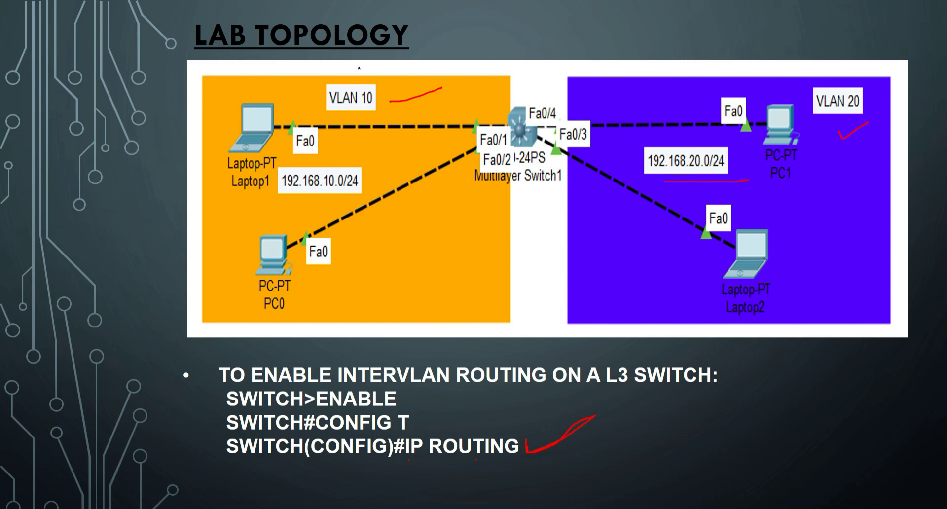
{"action": "left_click_drag", "start_coordinate": [365, 98], "coordinate": [376, 87]}
{"action": "left_click_drag", "start_coordinate": [660, 96], "coordinate": [671, 87]}
{"action": "key", "text": "Right"}
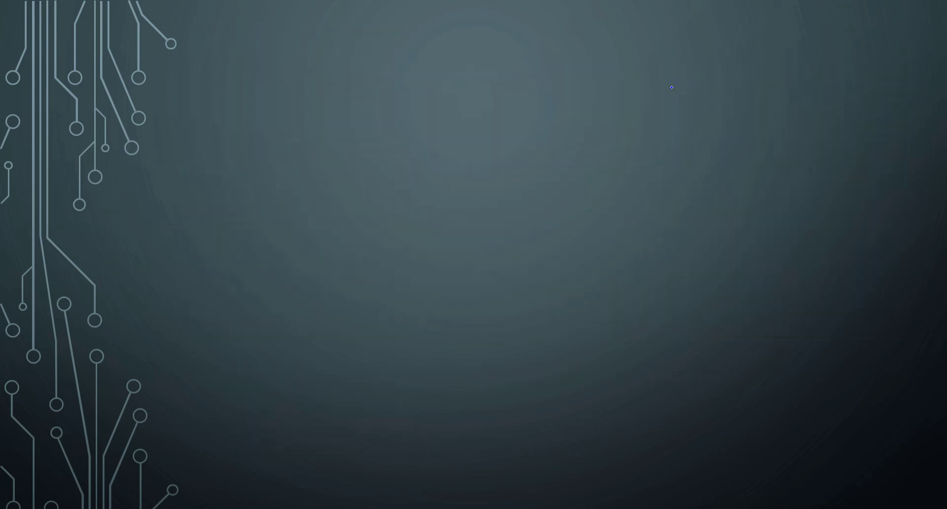